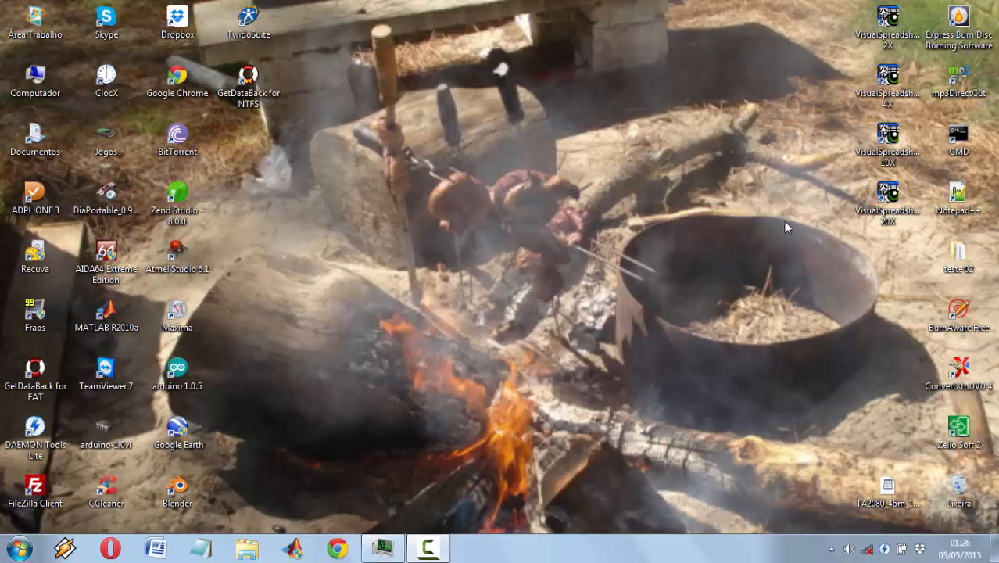
Step: Launch VisualSpreadsheet 10X and open the list file TA2080_46m_15mL.lst from its folder in Dados
{"action": "left_click", "coordinate": [879, 145]}
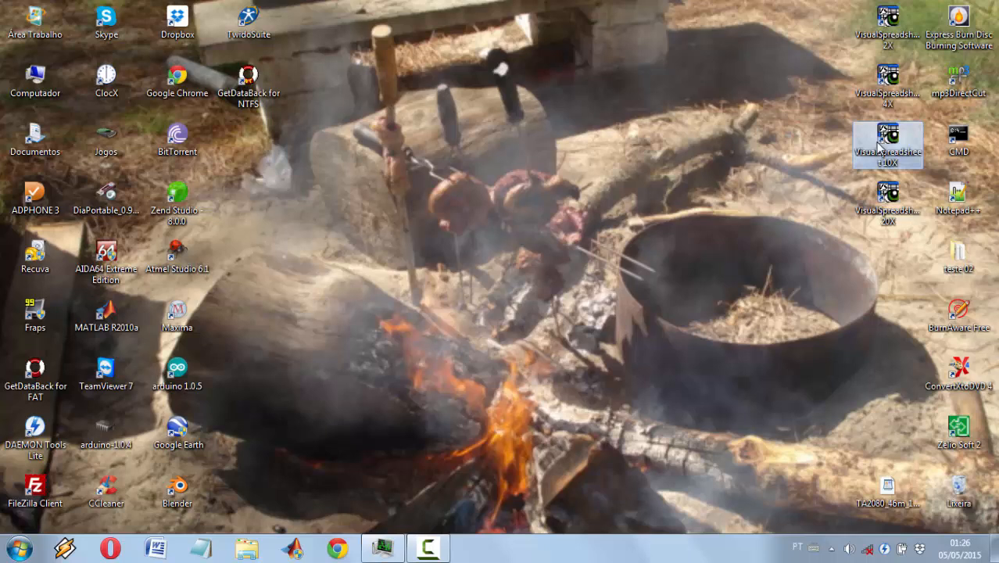
{"action": "double_click", "coordinate": [879, 147]}
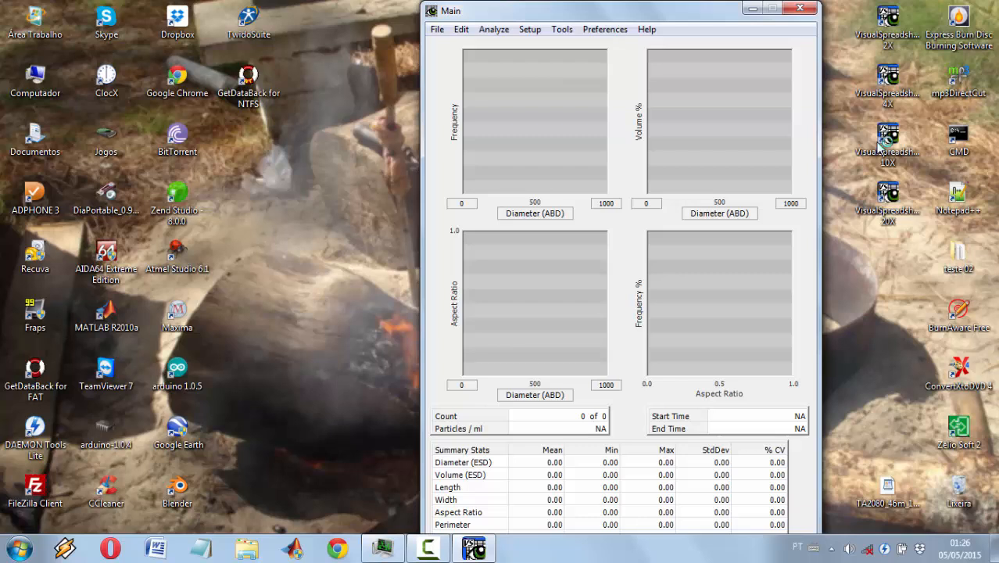
{"action": "left_click", "coordinate": [438, 30]}
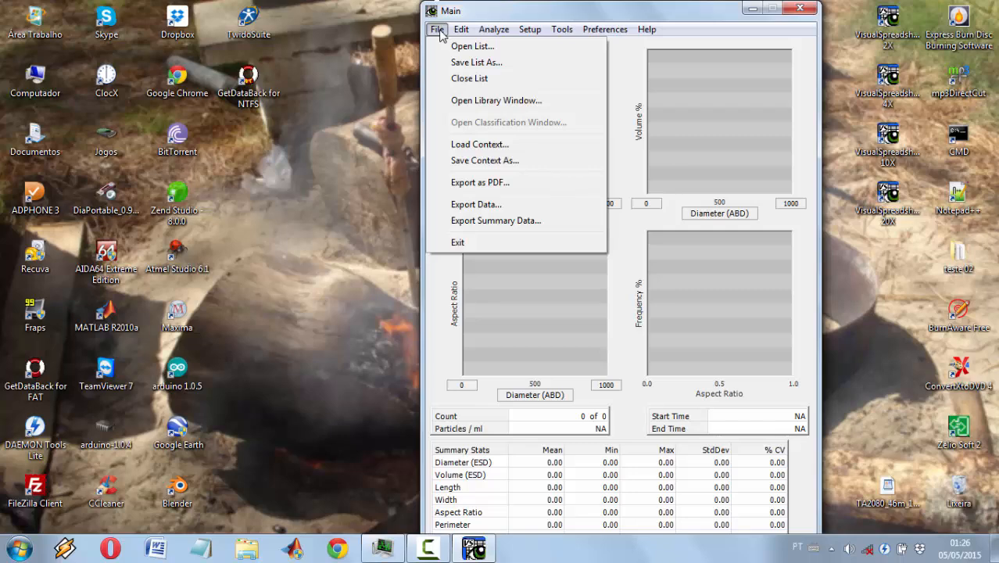
{"action": "left_click", "coordinate": [461, 46]}
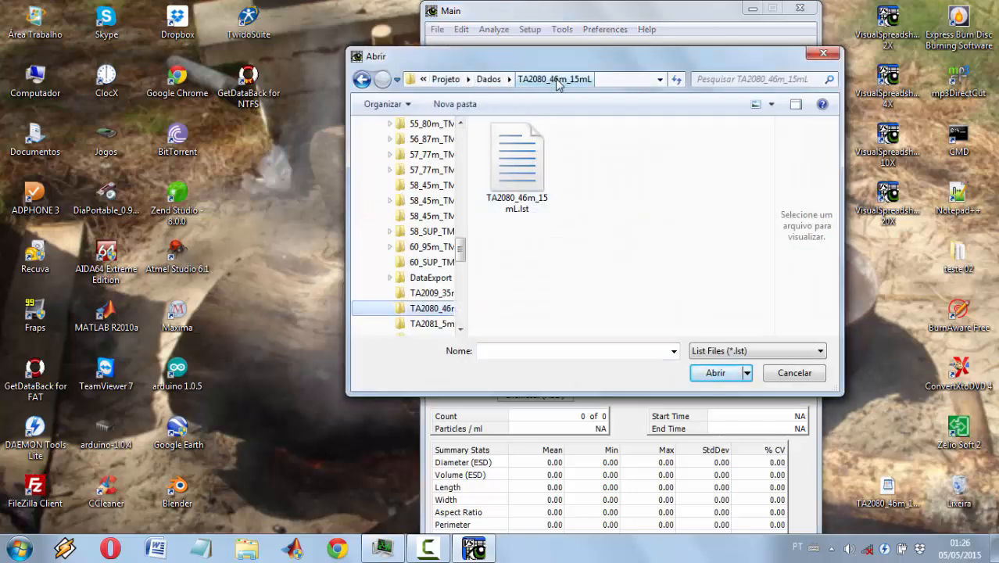
{"action": "left_click", "coordinate": [526, 156]}
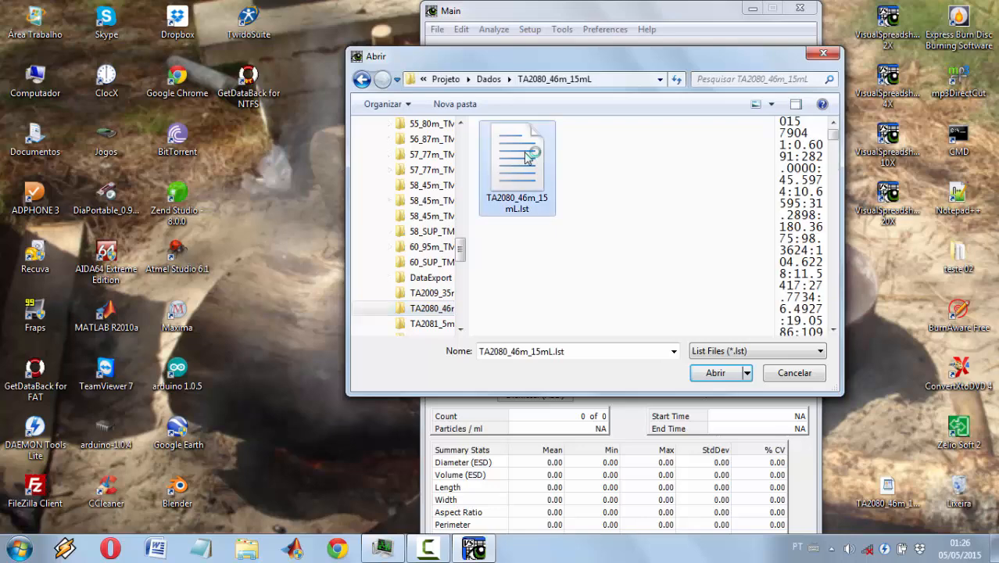
{"action": "double_click", "coordinate": [525, 152]}
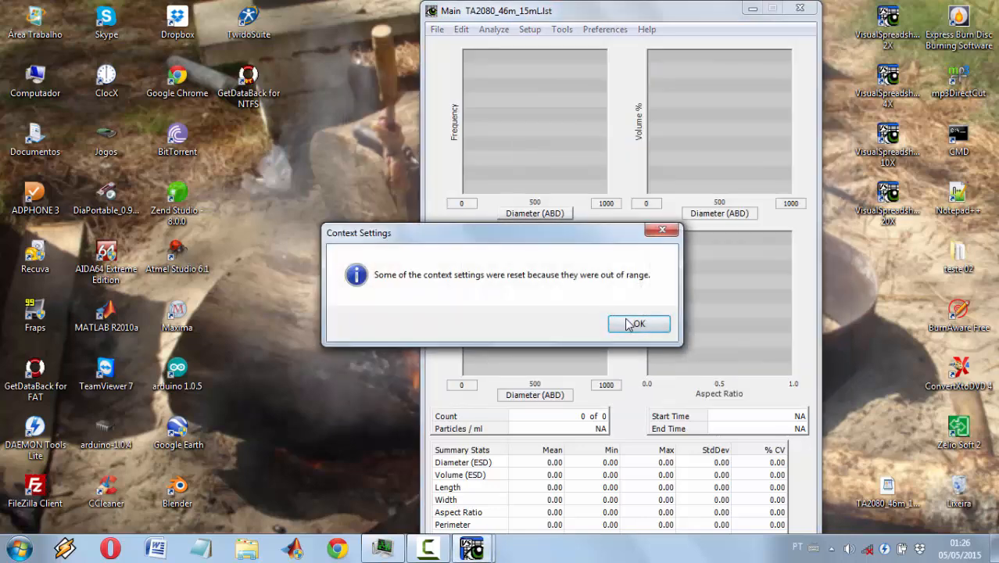
{"action": "left_click", "coordinate": [630, 326]}
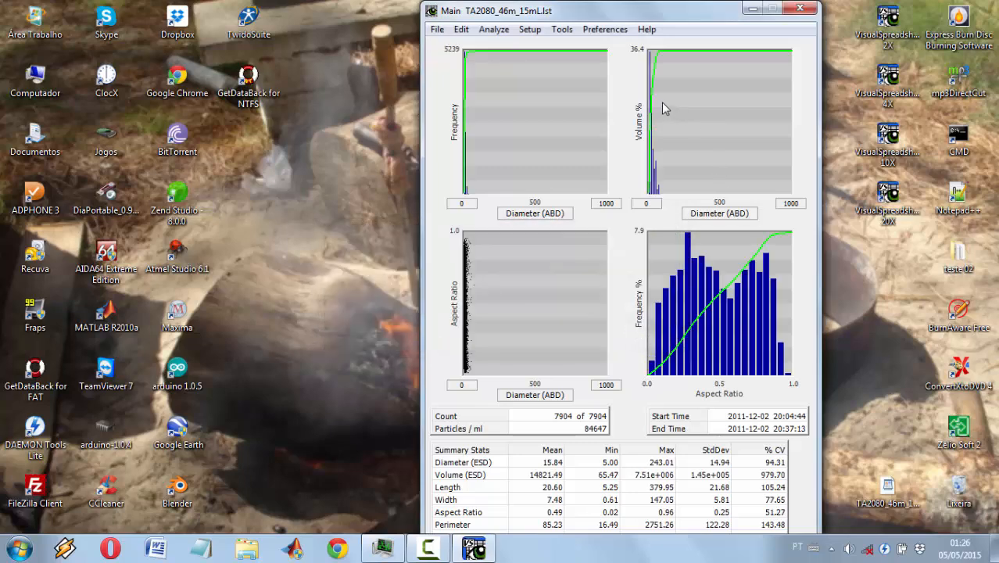
Step: Select all particles in the aspect ratio versus diameter scatter plot to display their images, and export the list's data
{"action": "left_click_drag", "start_coordinate": [493, 254], "coordinate": [441, 379]}
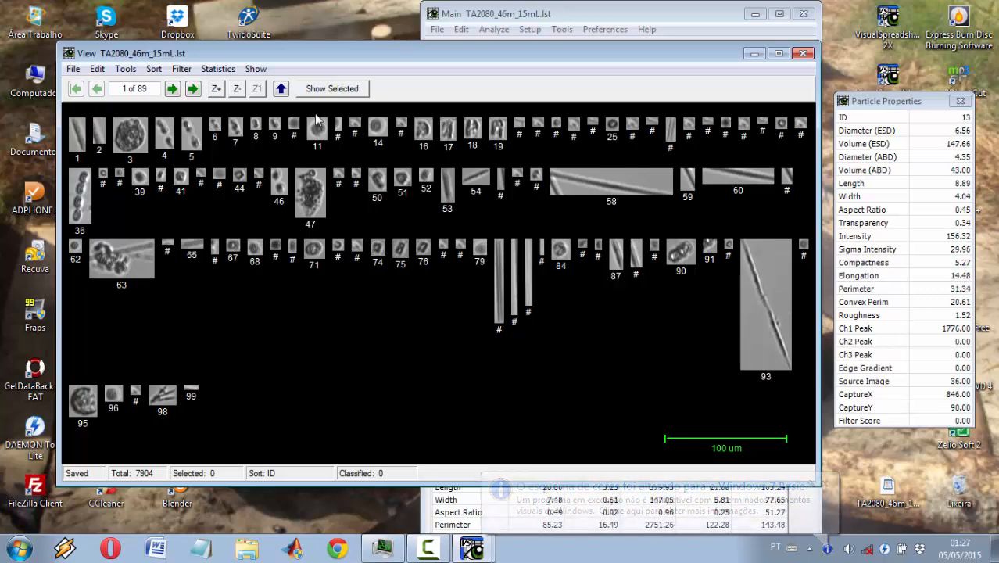
{"action": "left_click", "coordinate": [473, 16]}
{"action": "left_click", "coordinate": [439, 29]}
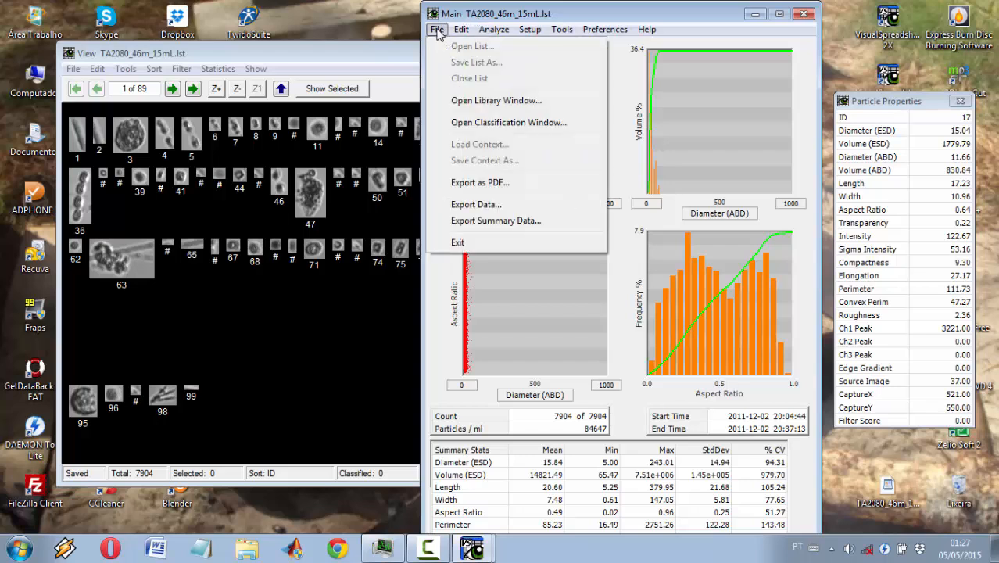
{"action": "left_click", "coordinate": [445, 206]}
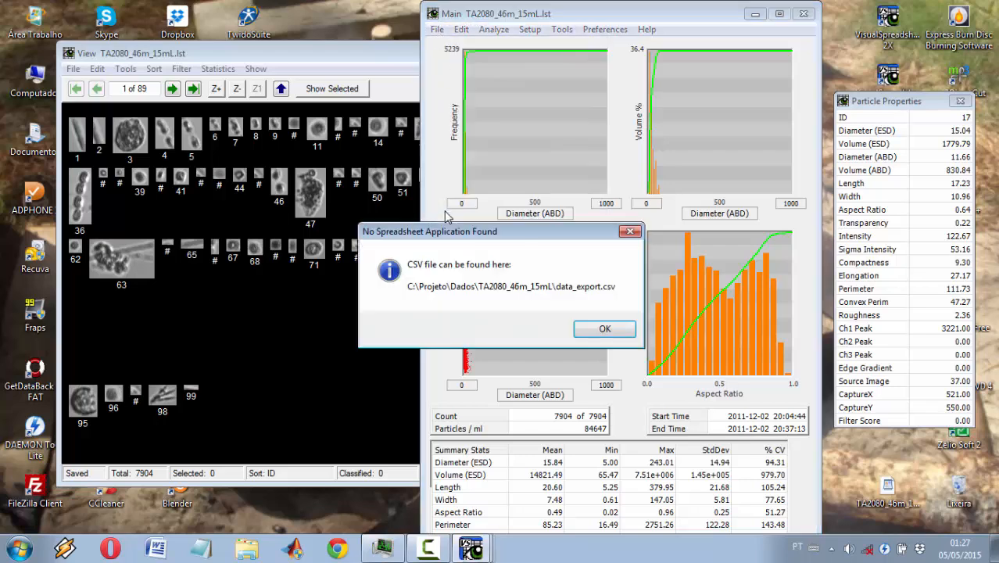
{"action": "left_click", "coordinate": [594, 331]}
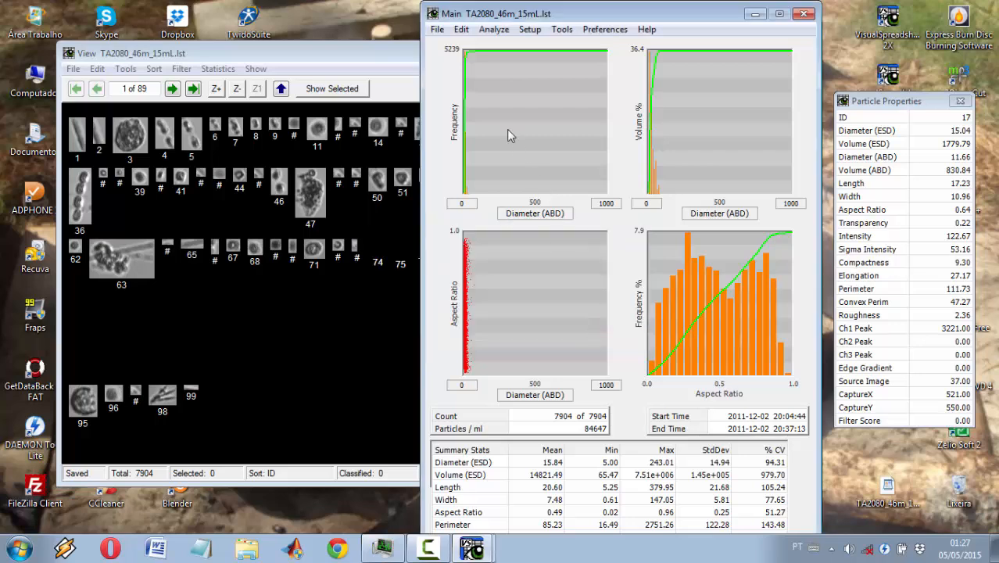
Step: Open the classification window and create a new classification named TA2080_46m_15mL
{"action": "left_click", "coordinate": [437, 29]}
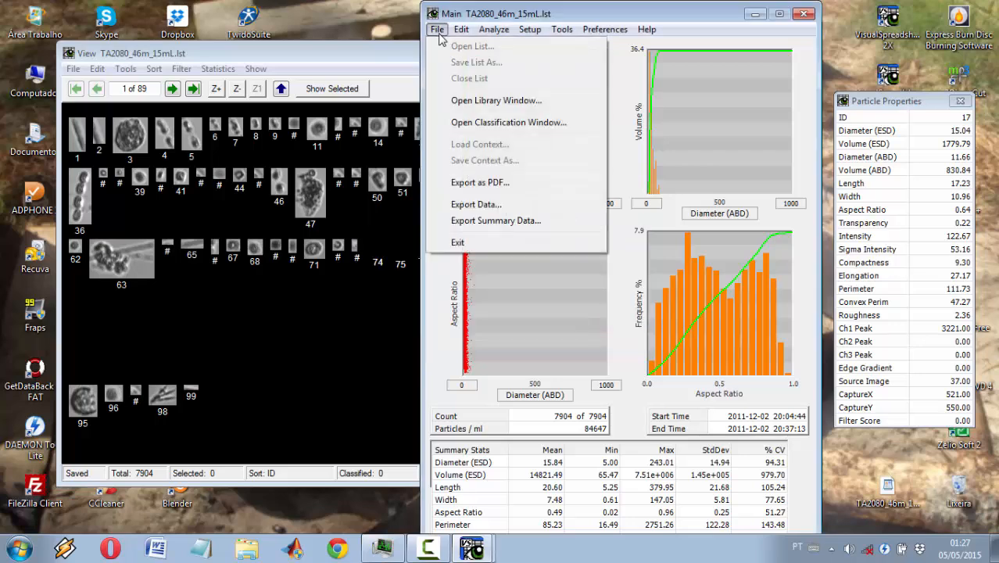
{"action": "left_click", "coordinate": [483, 124]}
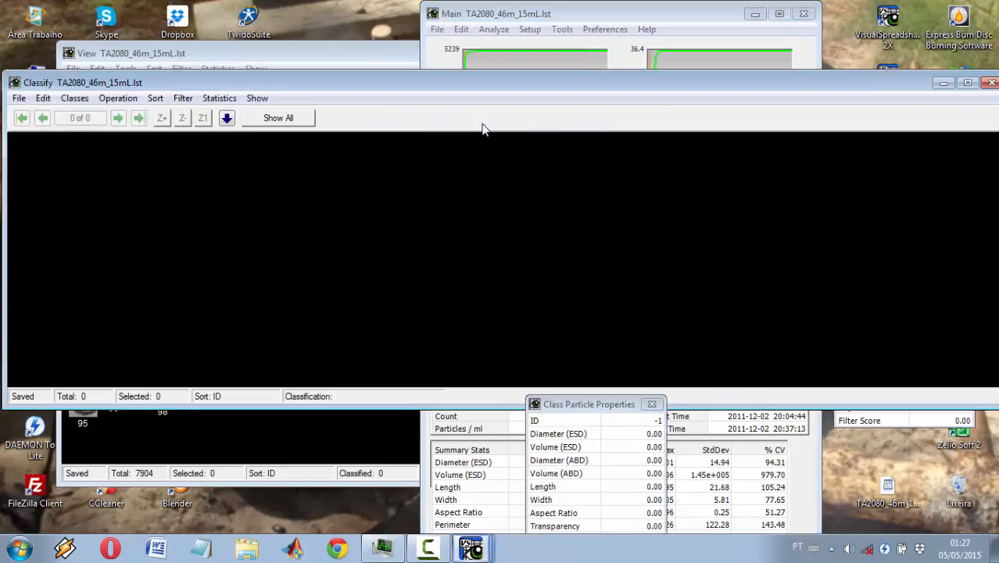
{"action": "left_click", "coordinate": [22, 101]}
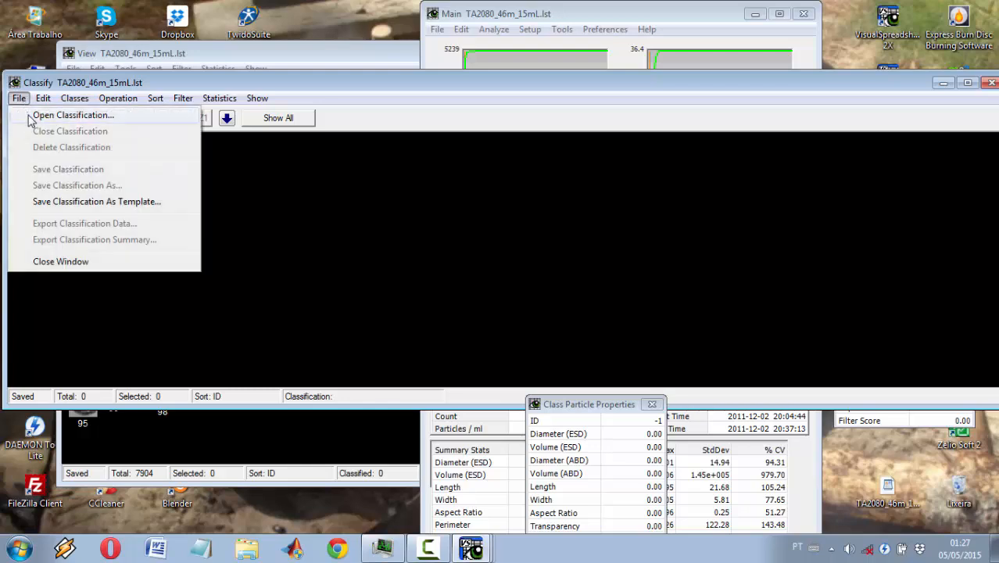
{"action": "left_click", "coordinate": [29, 117]}
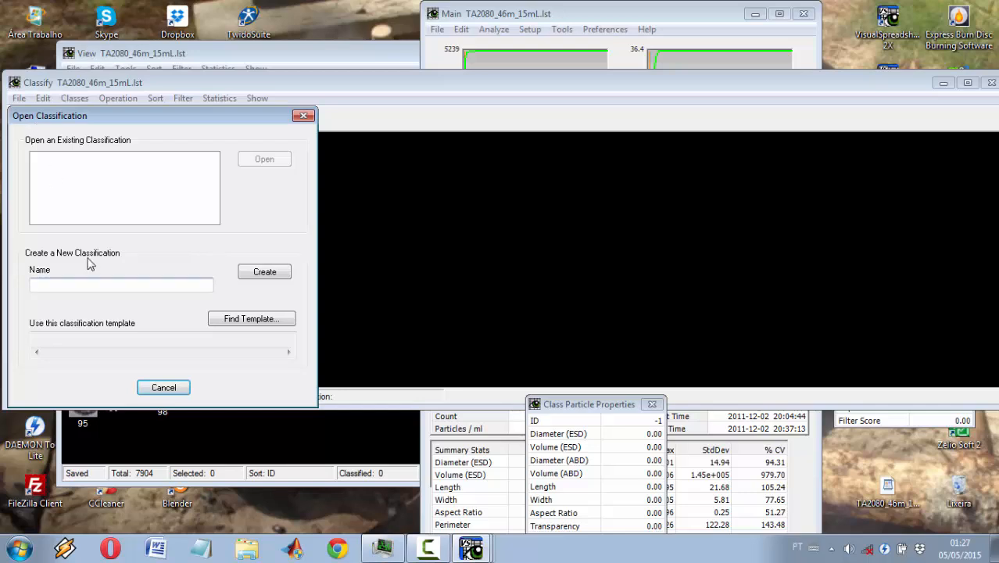
{"action": "type", "text": "TA2080_46m_15mL"}
{"action": "left_click", "coordinate": [260, 272]}
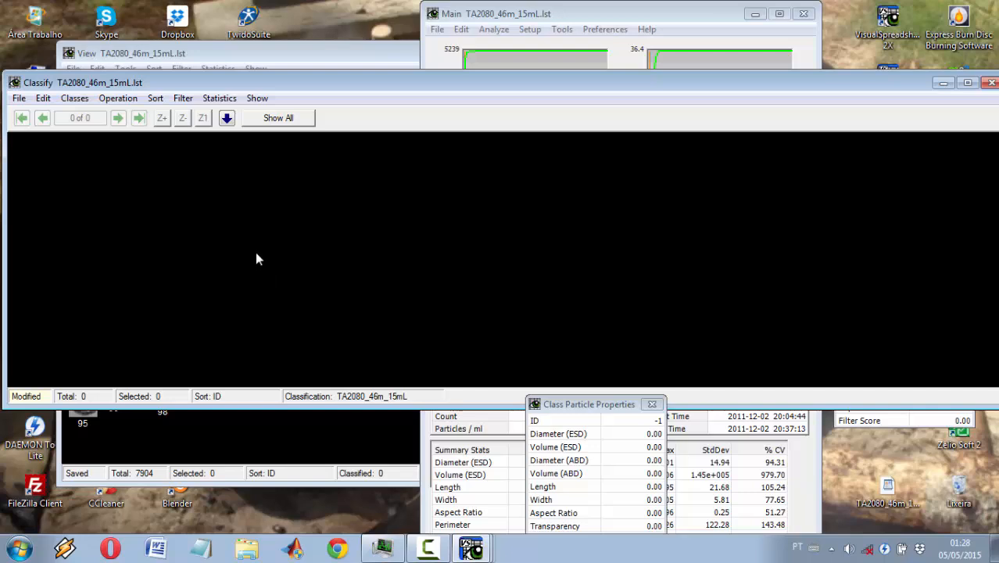
Step: Create a particle class named "Nanoplâncton esférico 10-20um" without filters
{"action": "left_click", "coordinate": [74, 98]}
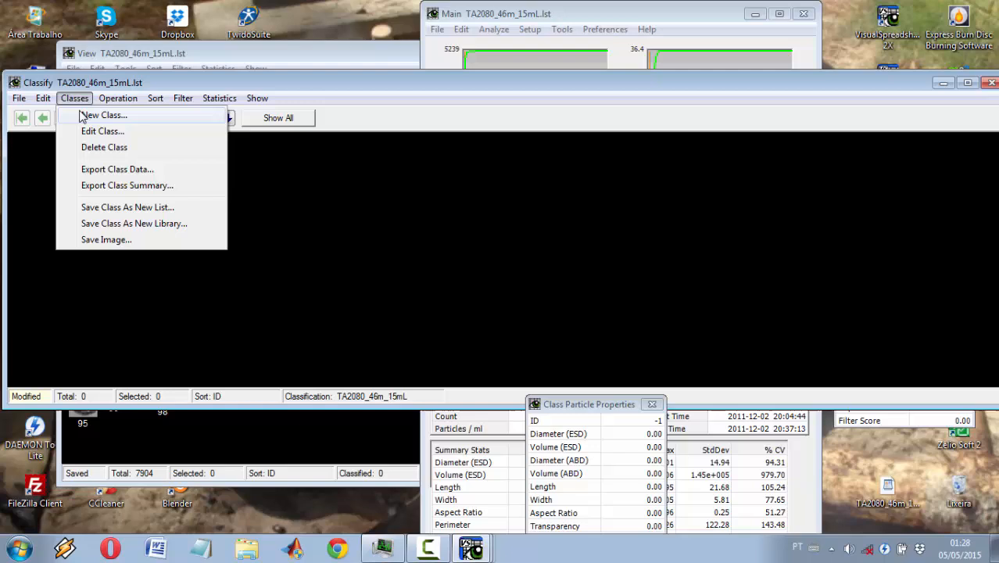
{"action": "left_click", "coordinate": [130, 121]}
{"action": "type", "text": "Nanoplâncton"}
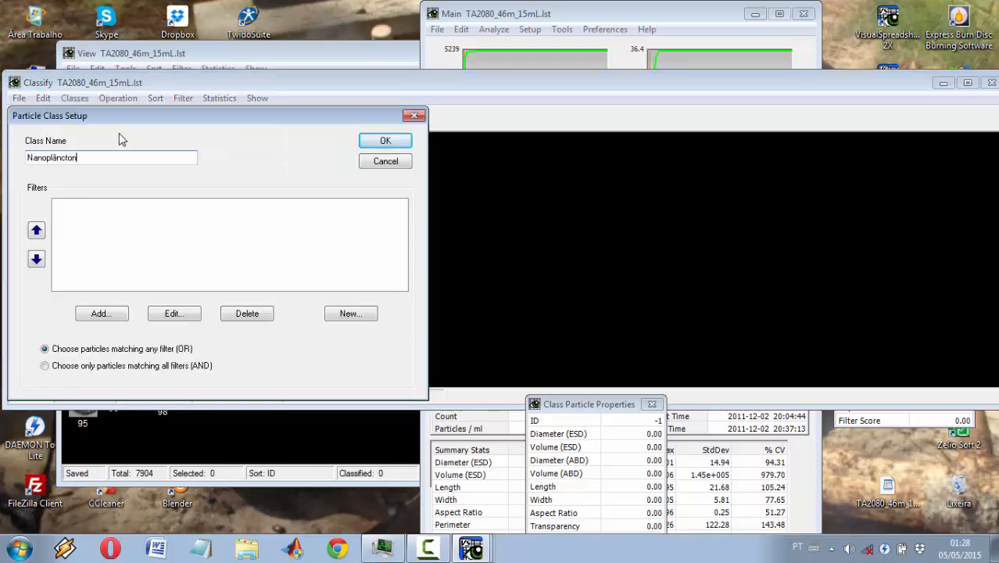
{"action": "type", "text": " esférico 10-20um"}
{"action": "left_click", "coordinate": [385, 141]}
Step: Add a second particle class named "Nanoplâncton elipsóide 10-20um" without filters
{"action": "left_click", "coordinate": [75, 98]}
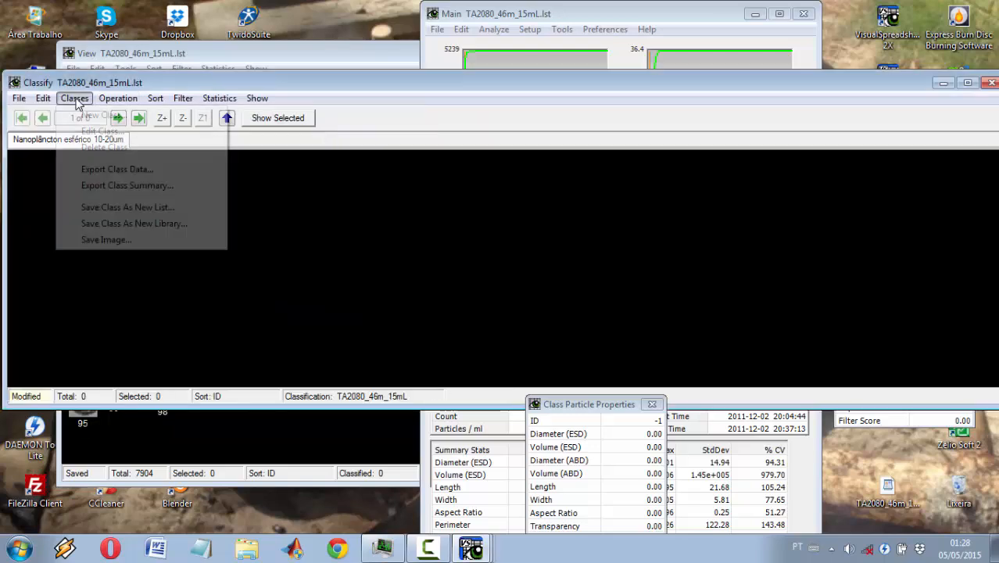
{"action": "left_click", "coordinate": [90, 118]}
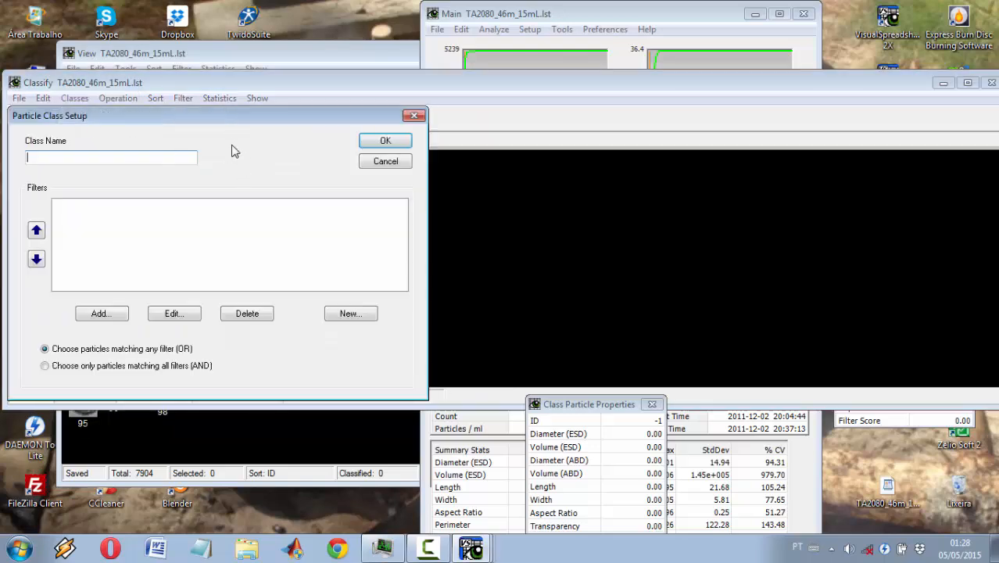
{"action": "type", "text": "Nanoplâncton elipsóide 10-20um"}
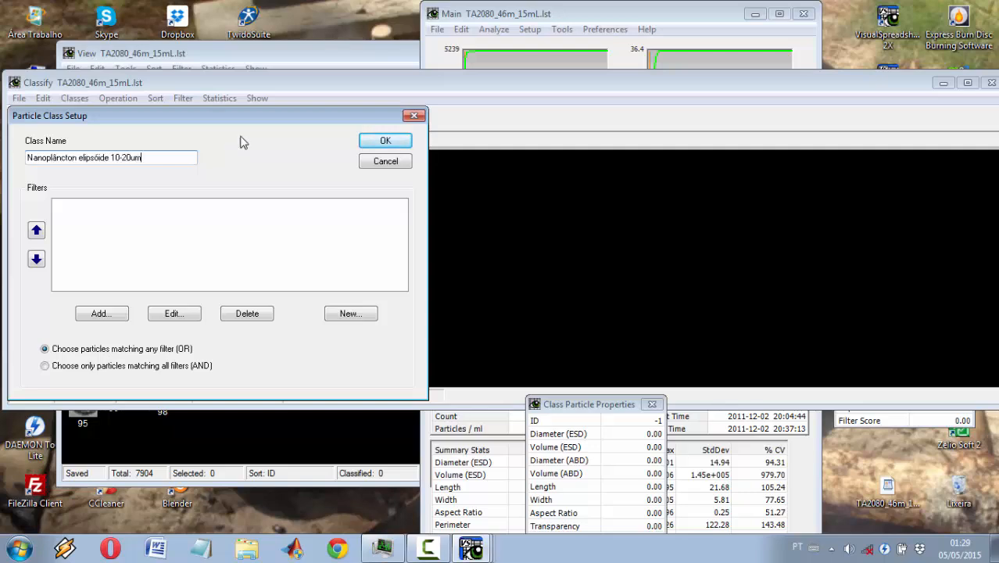
{"action": "left_click", "coordinate": [371, 146]}
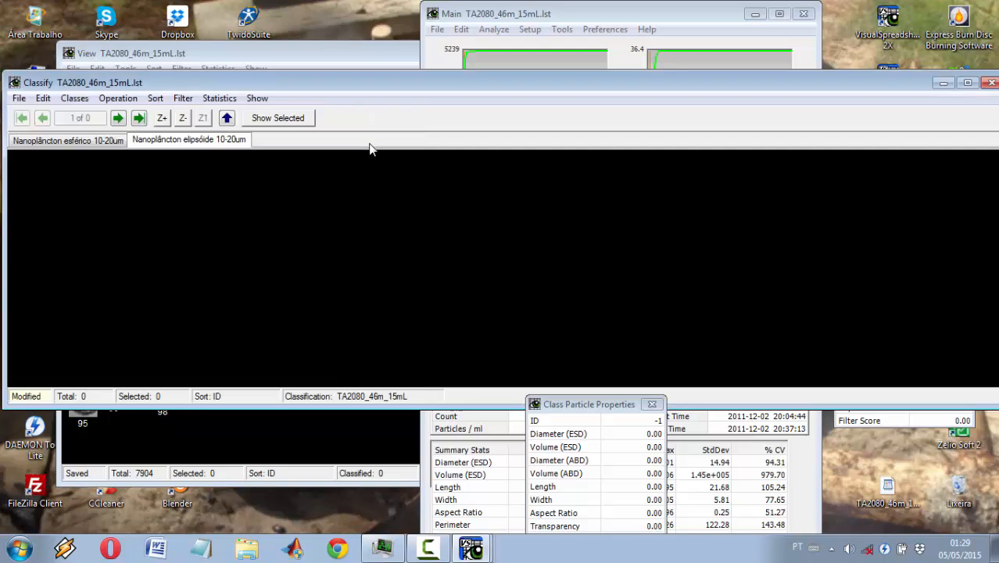
Step: Add particles 1, 2, 4, 5, 9, 11, 16–19, 46, 51, 52, 65, 68, 71, 79 and 84 to the class "Nanoplâncton elipsóide 10-20um"
{"action": "left_click", "coordinate": [371, 59]}
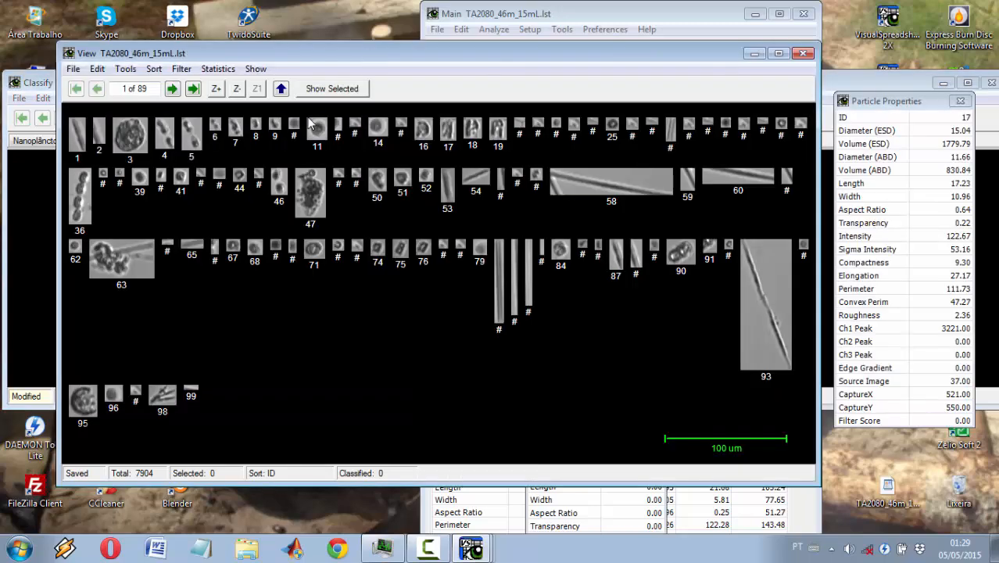
{"action": "left_click", "coordinate": [85, 135]}
{"action": "left_click", "coordinate": [97, 130], "text": "ctrl"}
{"action": "left_click", "coordinate": [164, 133], "text": "ctrl"}
{"action": "left_click", "coordinate": [192, 133], "text": "ctrl"}
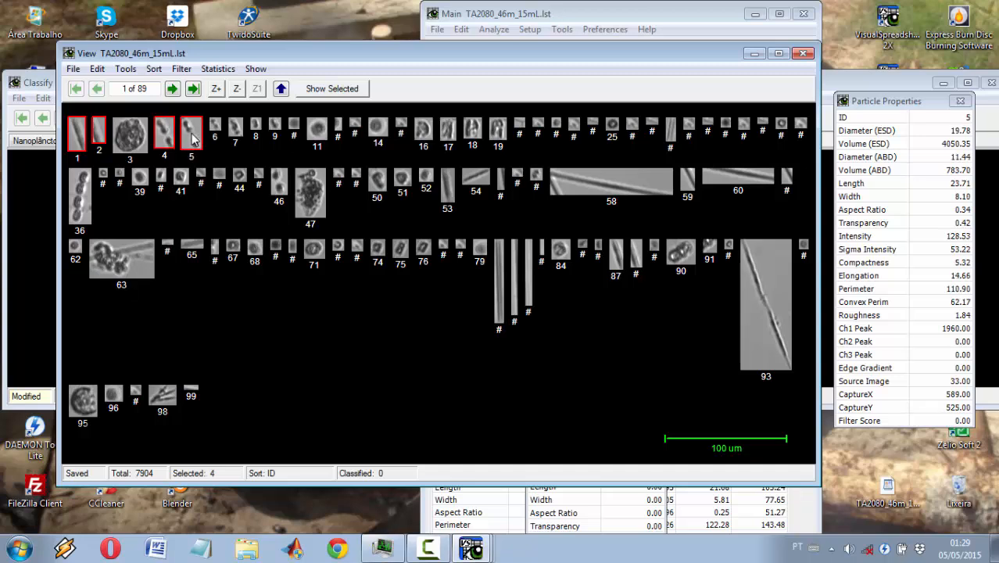
{"action": "left_click", "coordinate": [274, 125], "text": "ctrl"}
{"action": "left_click", "coordinate": [315, 129], "text": "ctrl"}
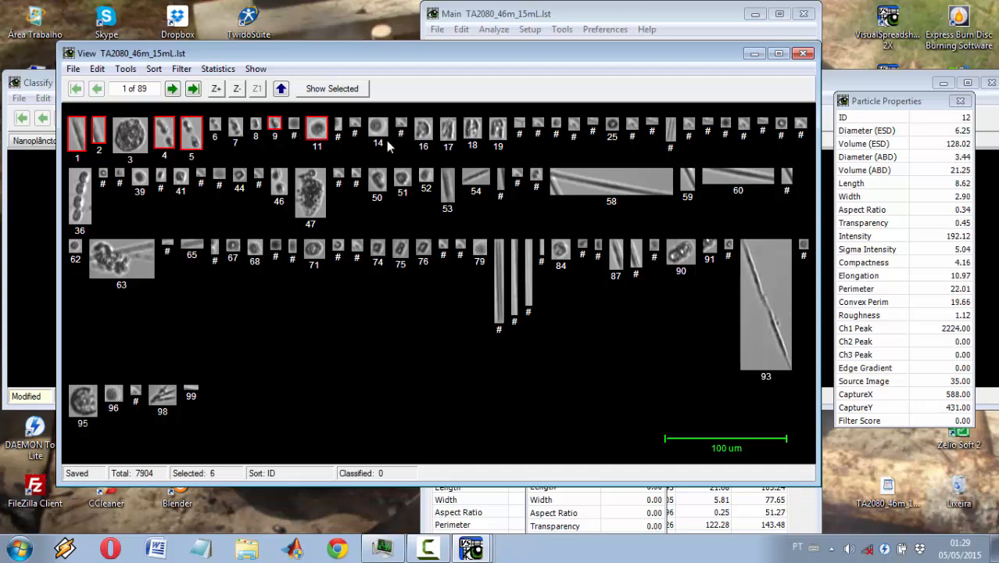
{"action": "left_click", "coordinate": [423, 128], "text": "ctrl"}
{"action": "left_click", "coordinate": [447, 128], "text": "ctrl"}
{"action": "left_click", "coordinate": [473, 130], "text": "ctrl"}
{"action": "left_click", "coordinate": [497, 129], "text": "ctrl"}
{"action": "left_click", "coordinate": [279, 181], "text": "ctrl"}
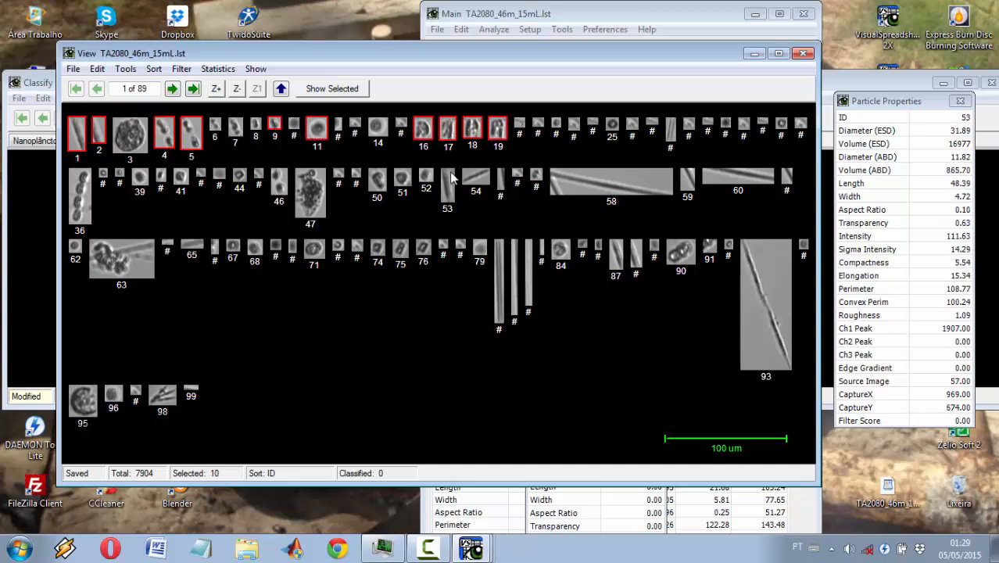
{"action": "left_click", "coordinate": [402, 179], "text": "ctrl"}
{"action": "left_click", "coordinate": [426, 175], "text": "ctrl"}
{"action": "left_click", "coordinate": [475, 177], "text": "ctrl"}
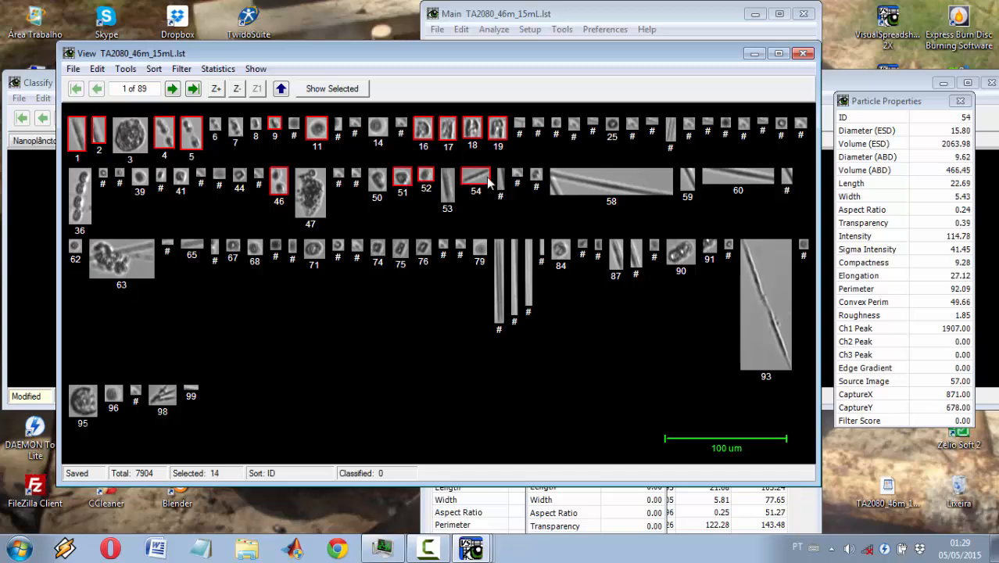
{"action": "left_click", "coordinate": [485, 183], "text": "ctrl"}
{"action": "left_click", "coordinate": [192, 247], "text": "ctrl"}
{"action": "left_click", "coordinate": [255, 248], "text": "ctrl"}
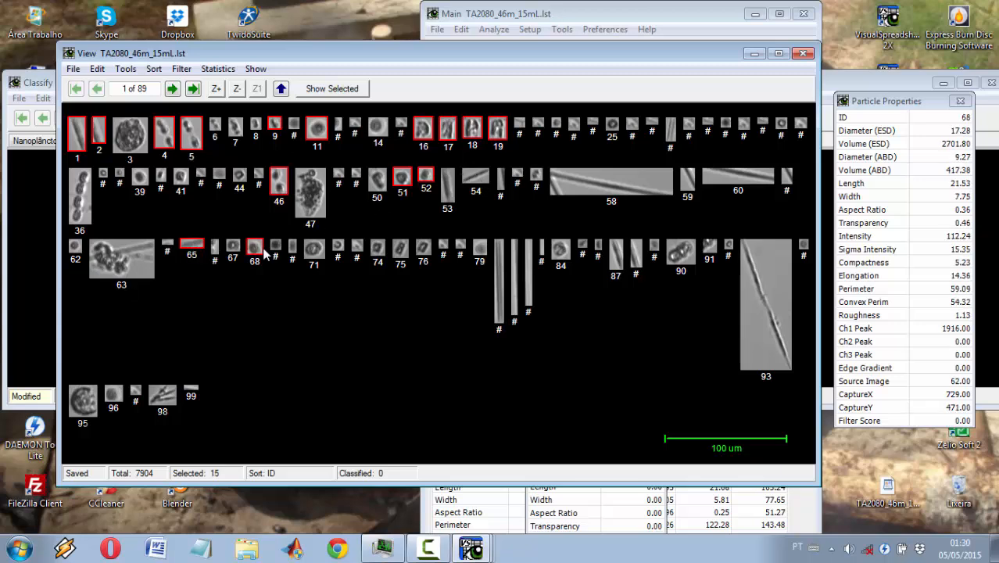
{"action": "left_click", "coordinate": [305, 246], "text": "ctrl"}
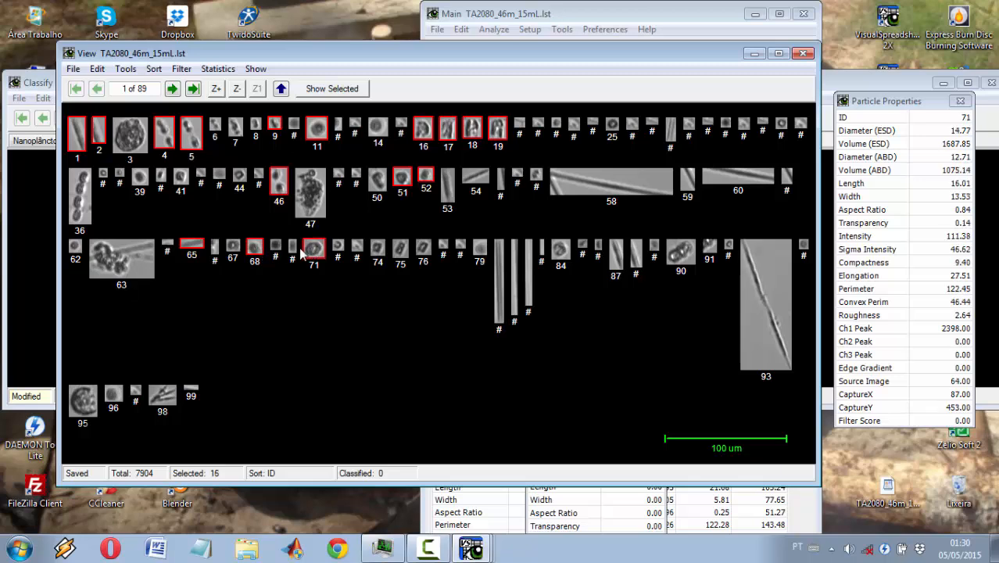
{"action": "left_click", "coordinate": [478, 250], "text": "ctrl"}
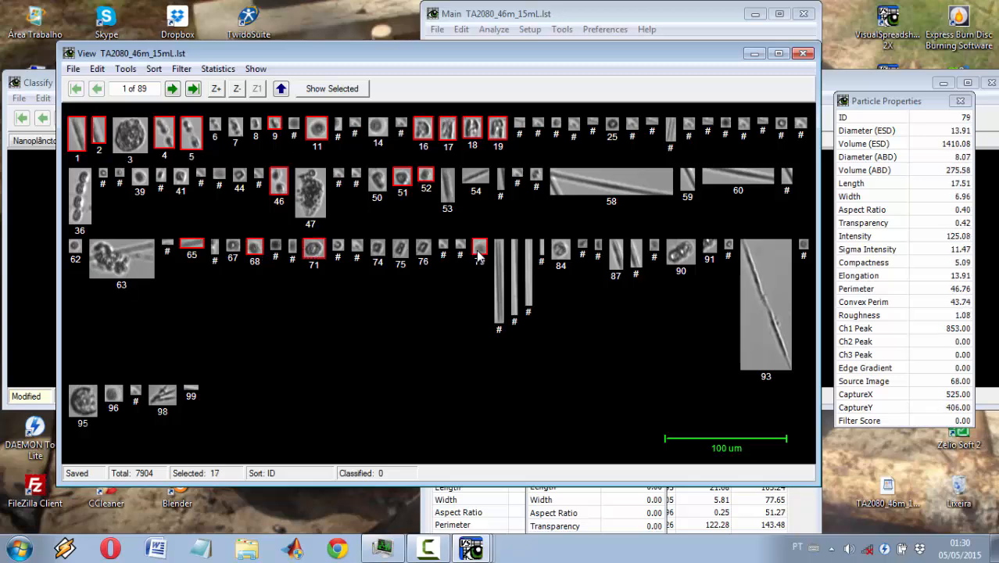
{"action": "left_click", "coordinate": [559, 248], "text": "ctrl"}
{"action": "right_click", "coordinate": [559, 248]}
{"action": "mouse_move", "coordinate": [618, 300]}
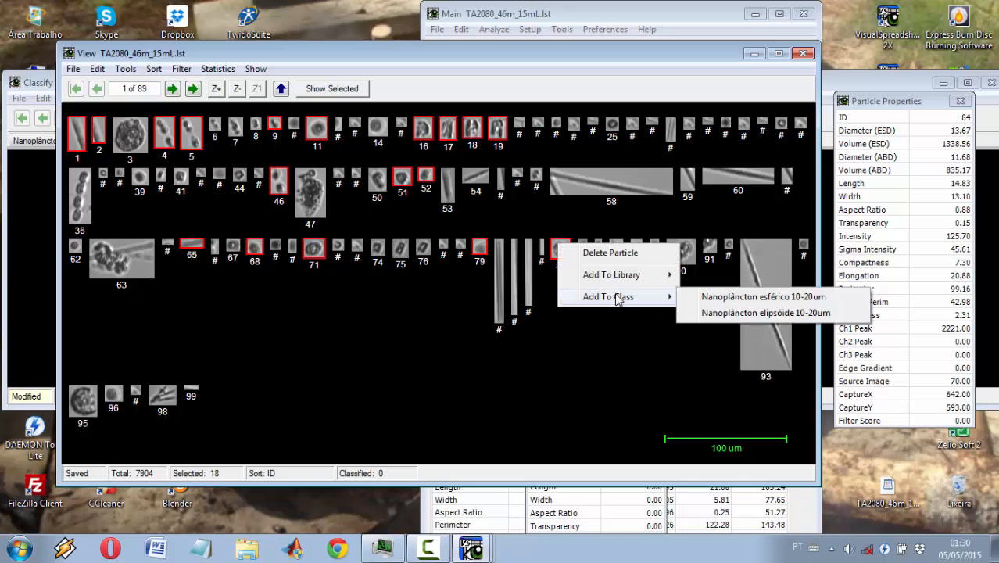
{"action": "left_click", "coordinate": [692, 312]}
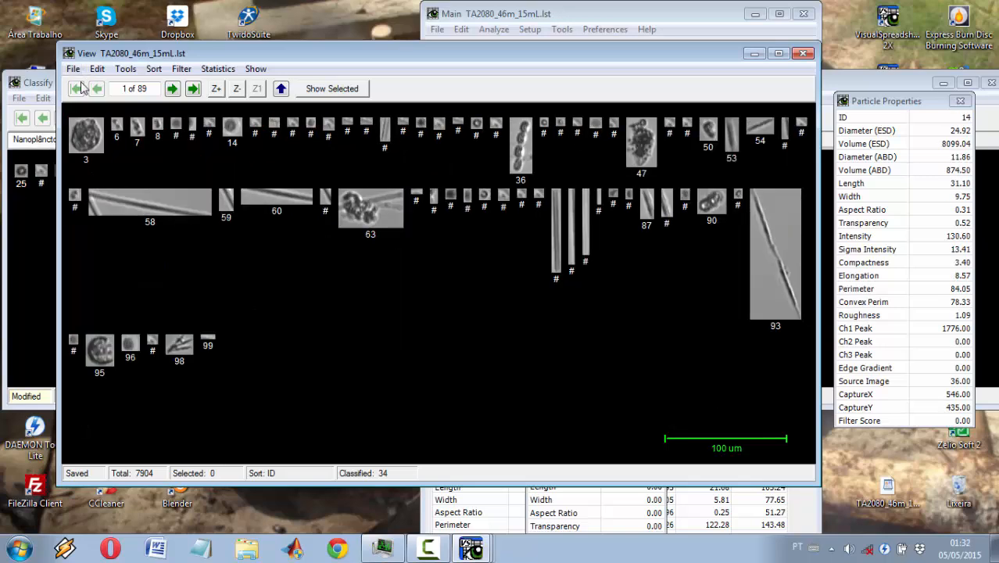
Step: Save the classification TA2080_46m_15mL with its two particle classes and close the classification window
{"action": "left_click", "coordinate": [36, 83]}
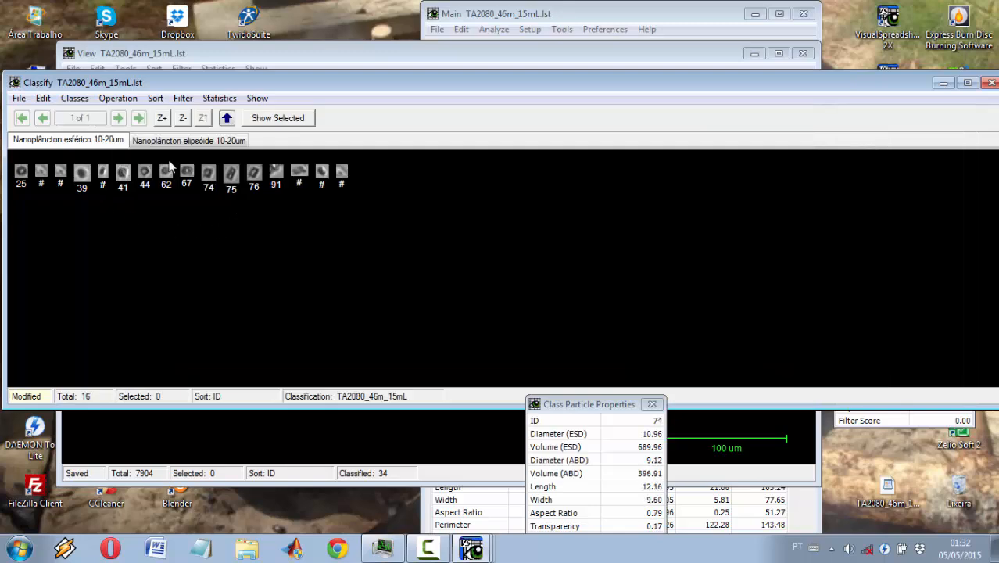
{"action": "left_click", "coordinate": [19, 99]}
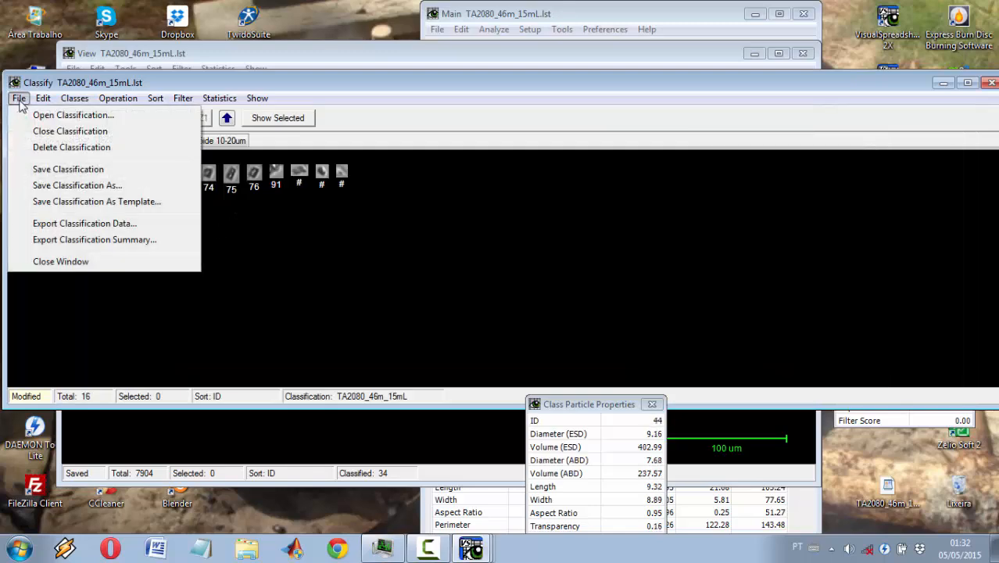
{"action": "left_click", "coordinate": [47, 171]}
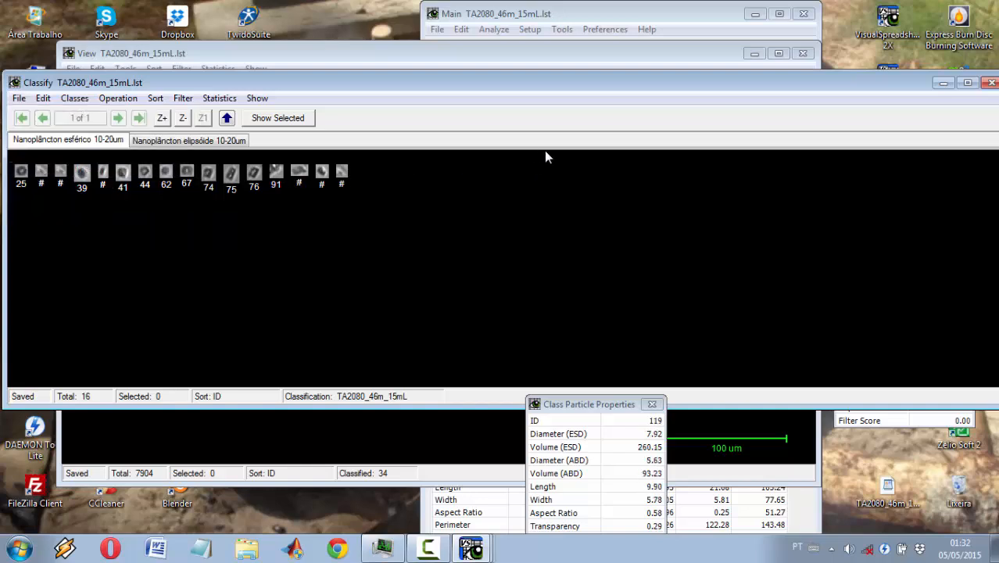
{"action": "left_click", "coordinate": [990, 82]}
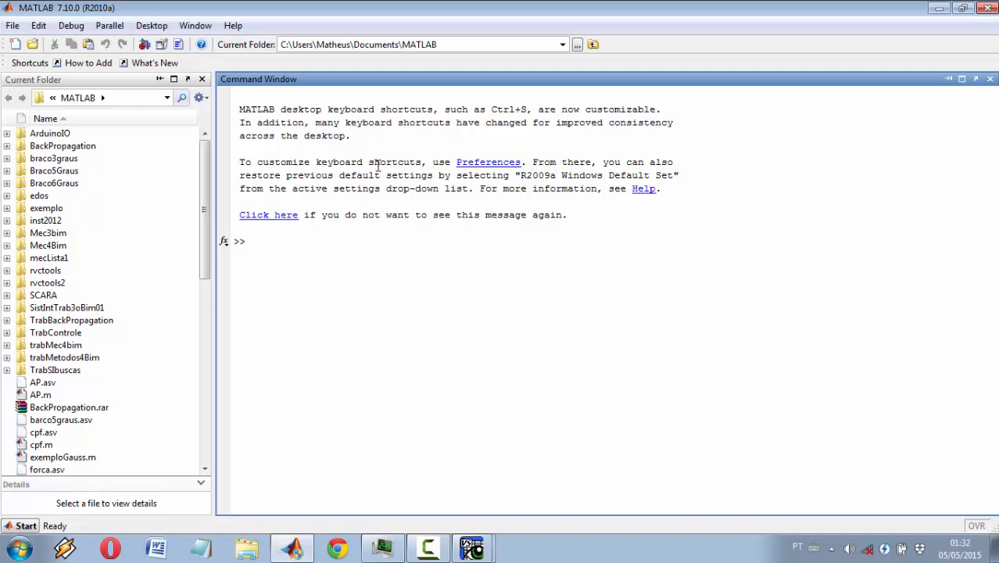
Step: In MATLAB, set the current folder to C:\Projeto\0LabBigData and run the command interface
{"action": "left_click", "coordinate": [562, 44]}
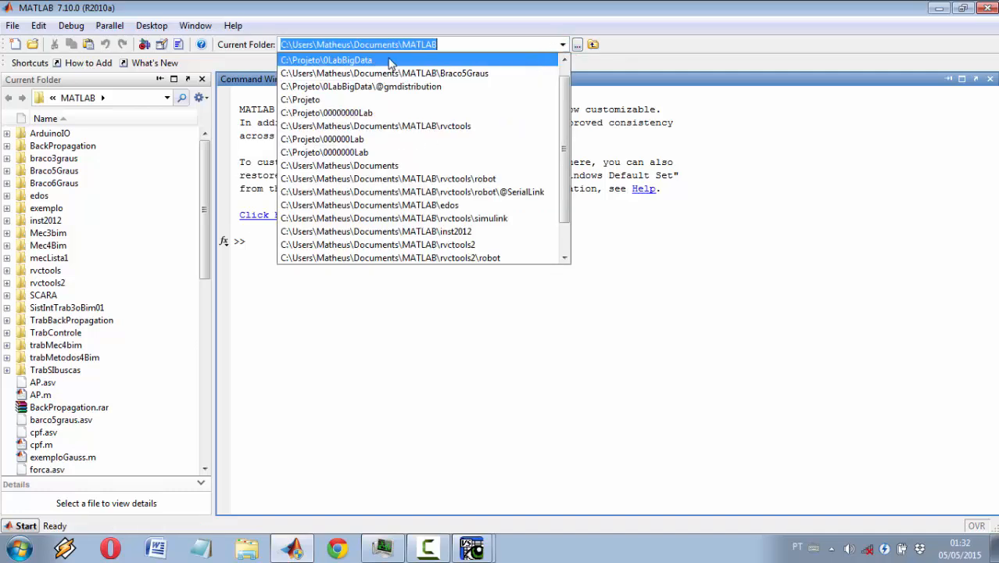
{"action": "left_click", "coordinate": [500, 60]}
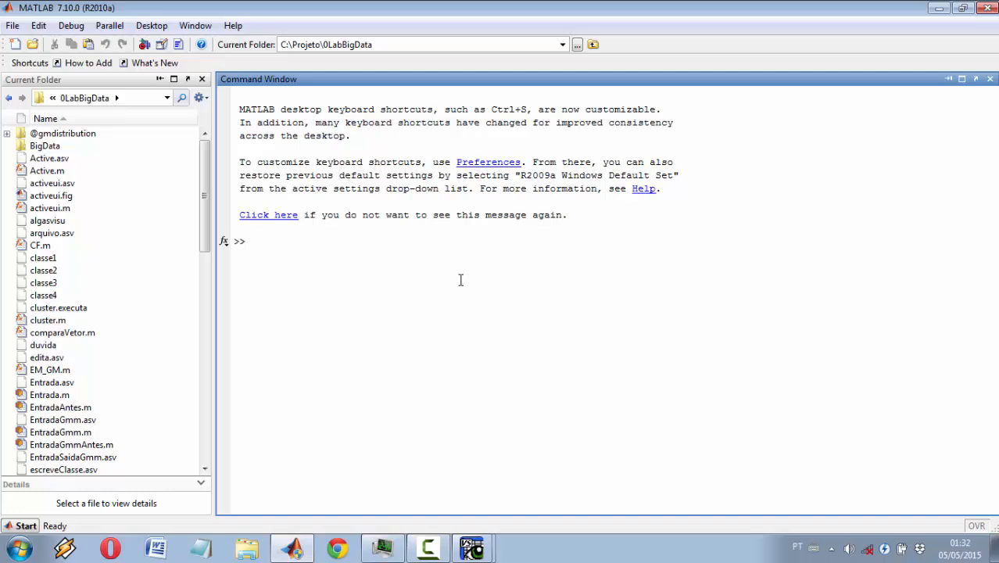
{"action": "type", "text": "interface"}
{"action": "key", "text": "Return"}
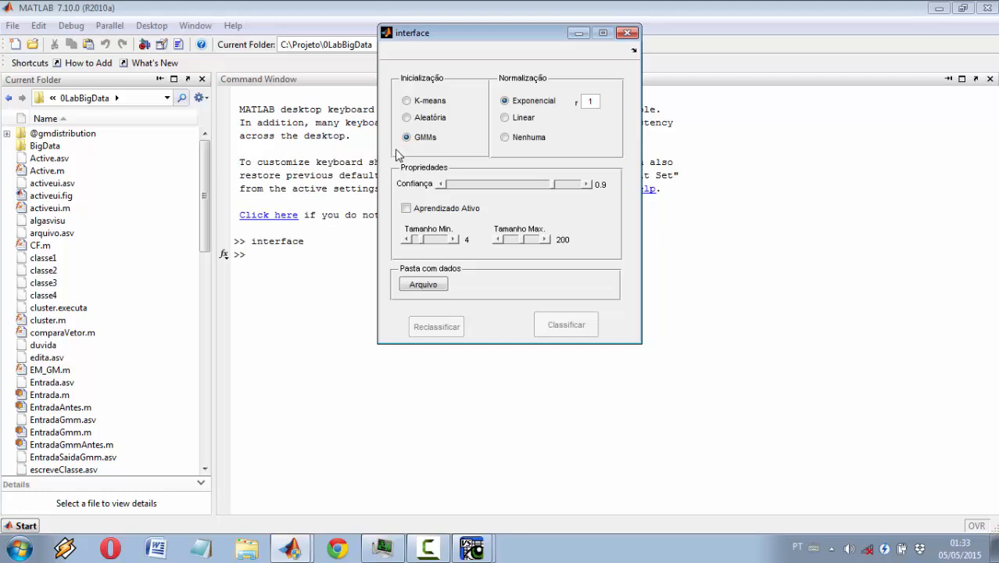
Step: Choose the TA2080_46m_15mL folder in C:\Projeto\Dados as the data folder and run the classification with GMMs initialization and 0.9 confidence
{"action": "left_click", "coordinate": [585, 184]}
{"action": "left_click", "coordinate": [440, 184]}
{"action": "left_click", "coordinate": [423, 284]}
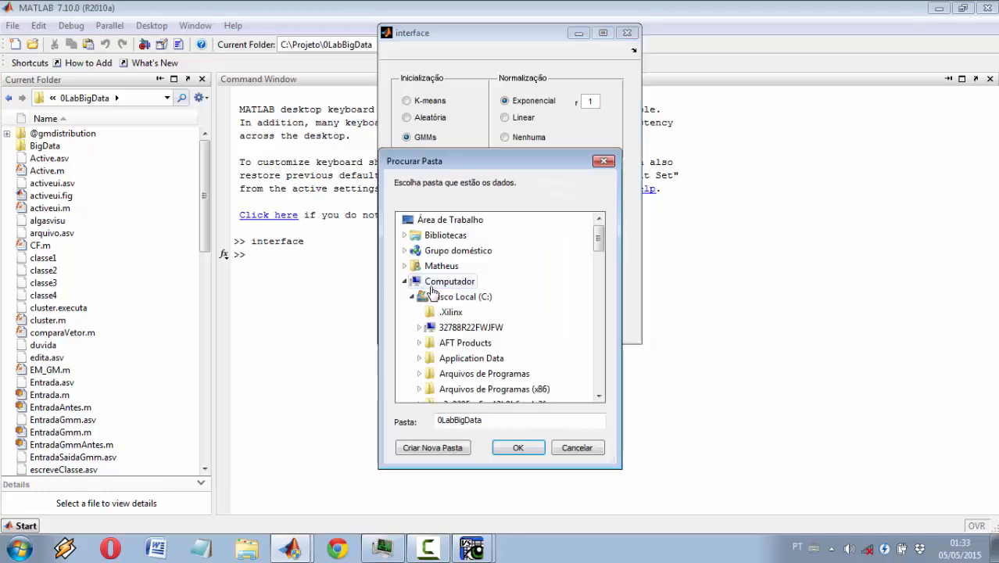
{"action": "left_click_drag", "start_coordinate": [598, 243], "coordinate": [593, 325]}
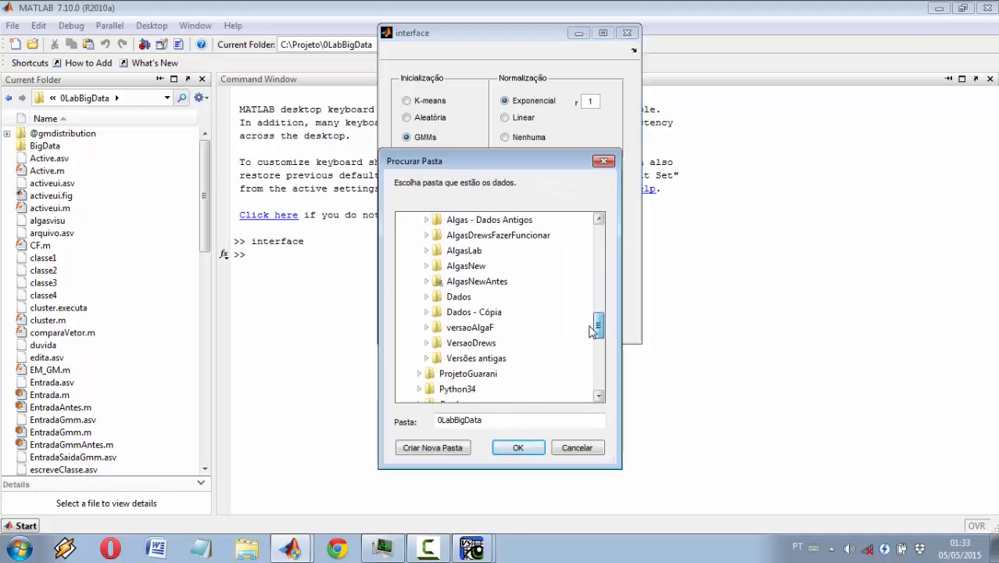
{"action": "left_click", "coordinate": [476, 316]}
{"action": "scroll", "coordinate": [506, 310], "scroll_direction": "down", "scroll_amount": 2}
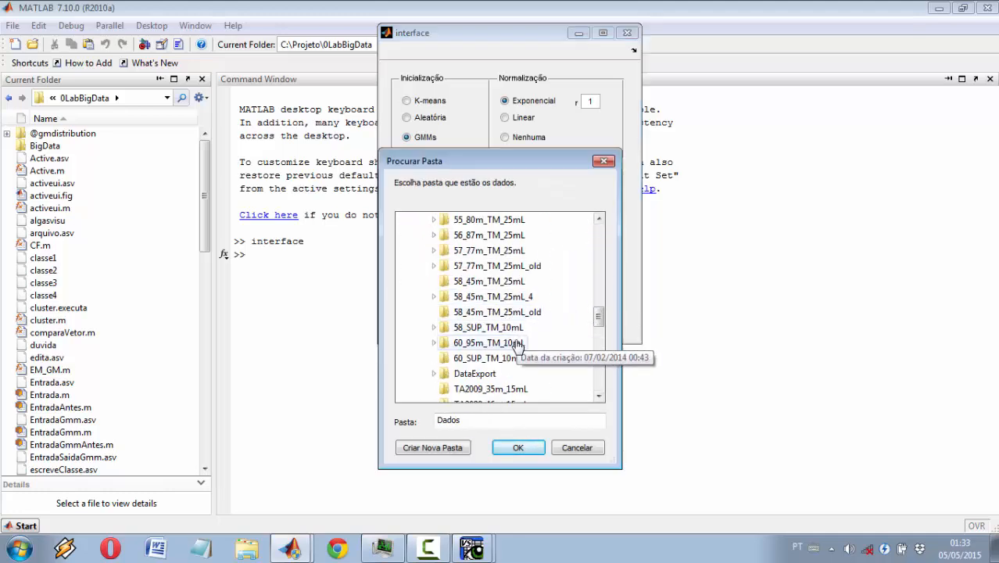
{"action": "left_click", "coordinate": [503, 360]}
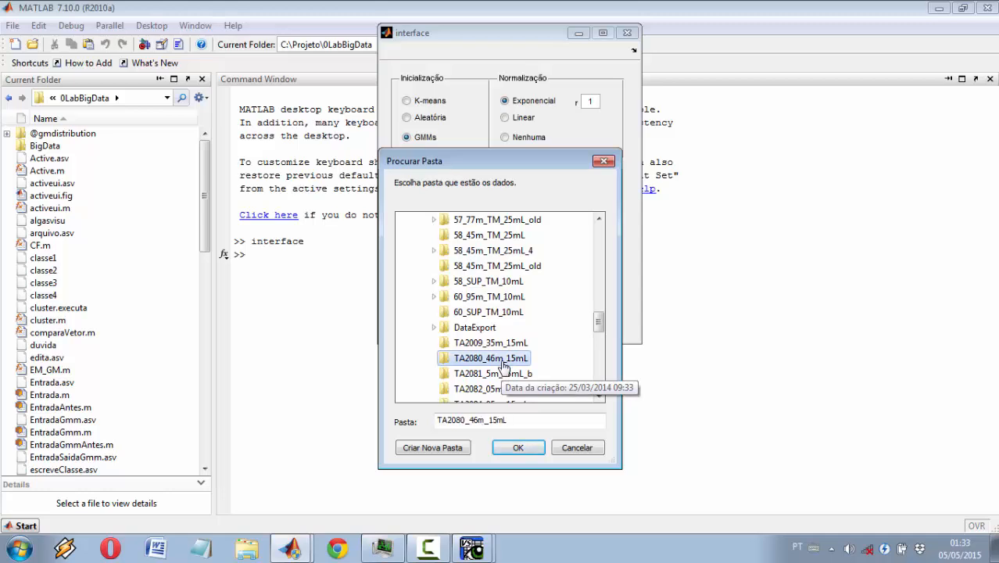
{"action": "left_click", "coordinate": [520, 448]}
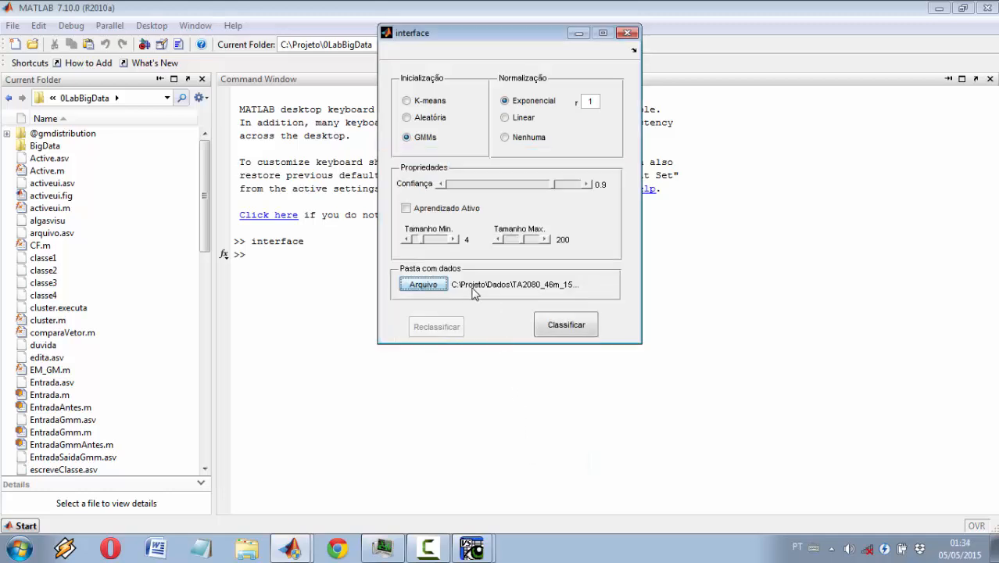
{"action": "left_click", "coordinate": [582, 330]}
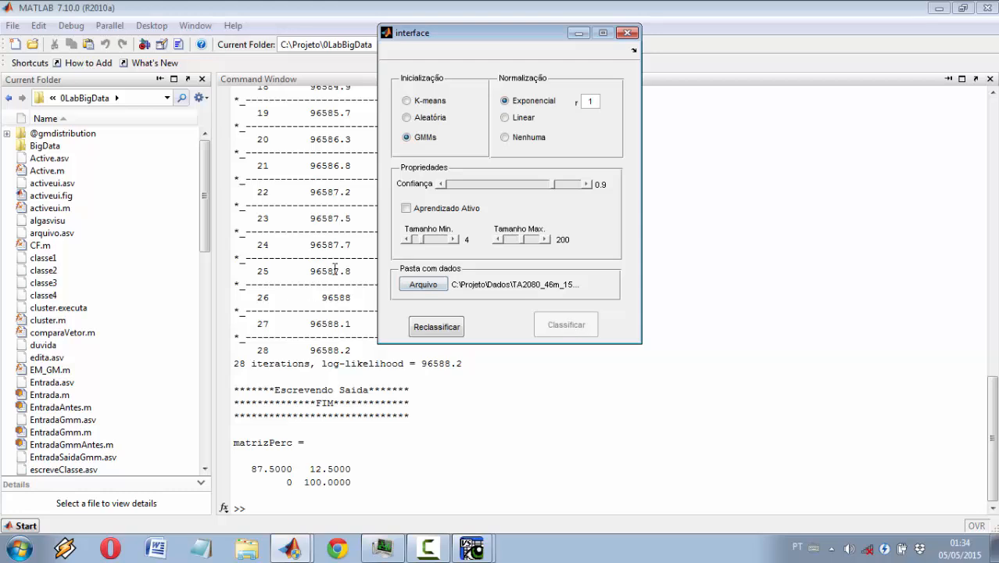
Step: Switch to VisualSpreadsheet and open the saved classification TA2080_46m_15mL in the classification window
{"action": "mouse_move", "coordinate": [471, 549]}
{"action": "left_click", "coordinate": [493, 486]}
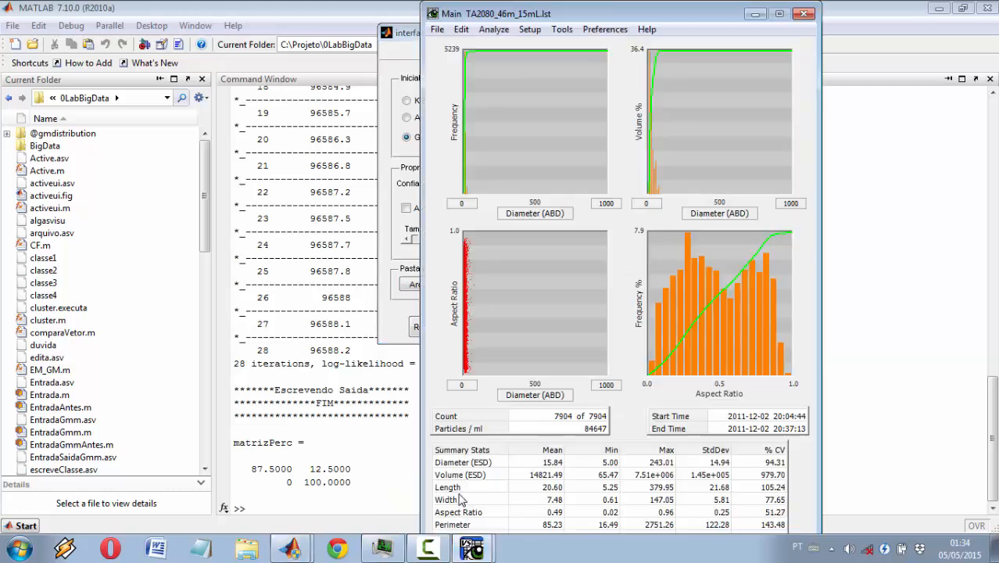
{"action": "left_click", "coordinate": [436, 29]}
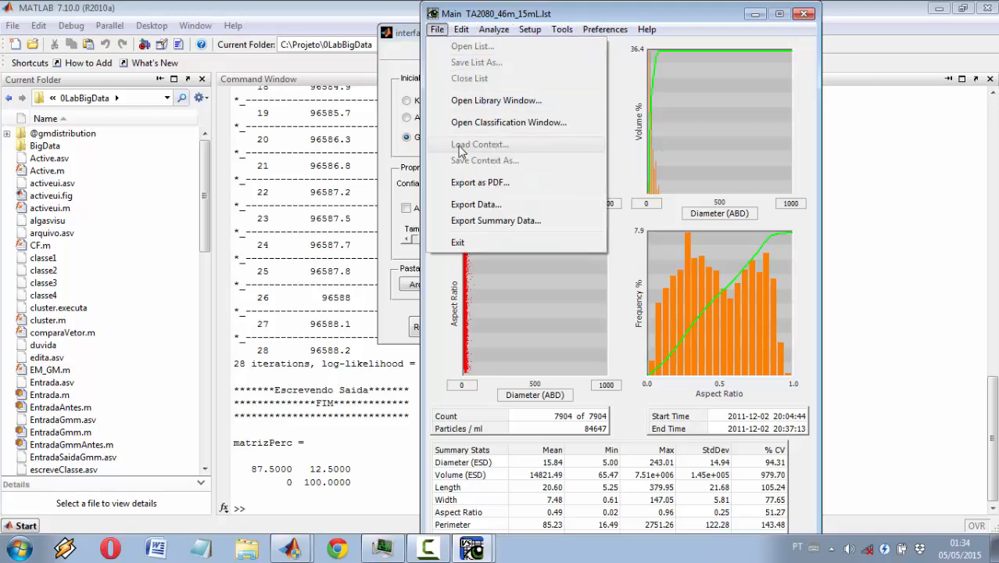
{"action": "left_click", "coordinate": [467, 130]}
{"action": "left_click", "coordinate": [19, 98]}
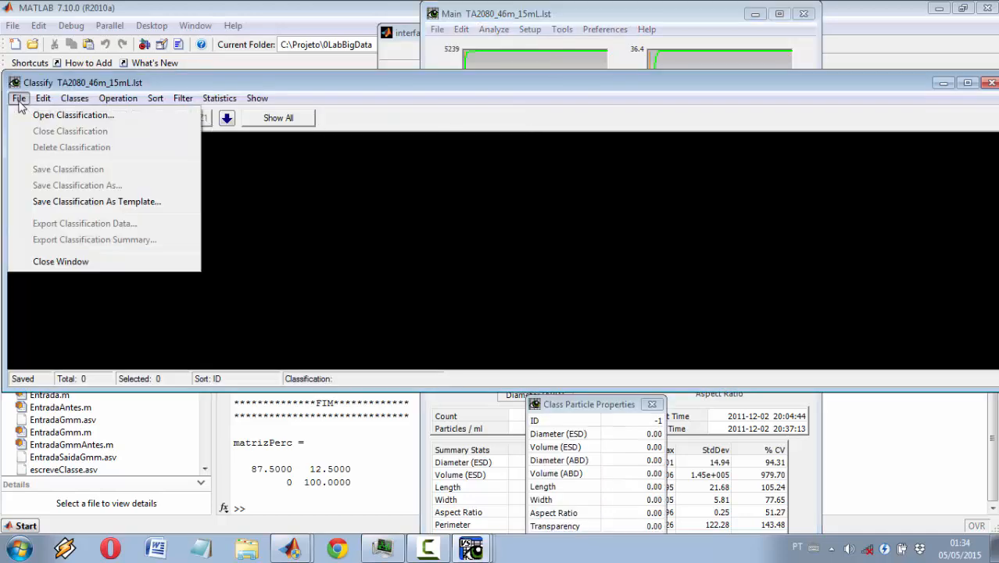
{"action": "left_click", "coordinate": [25, 116]}
{"action": "left_click", "coordinate": [63, 159]}
{"action": "left_click", "coordinate": [283, 160]}
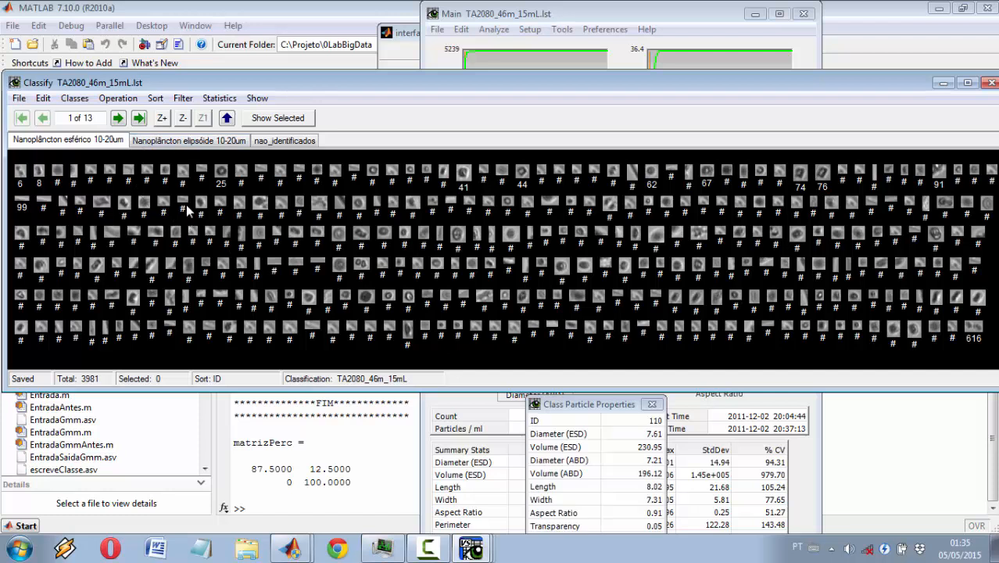
Step: Select 13 small particles in the first row of the class "Nanoplâncton esférico 10-20um"
{"action": "left_click", "coordinate": [57, 169]}
{"action": "left_click", "coordinate": [73, 170]}
{"action": "left_click", "coordinate": [90, 170]}
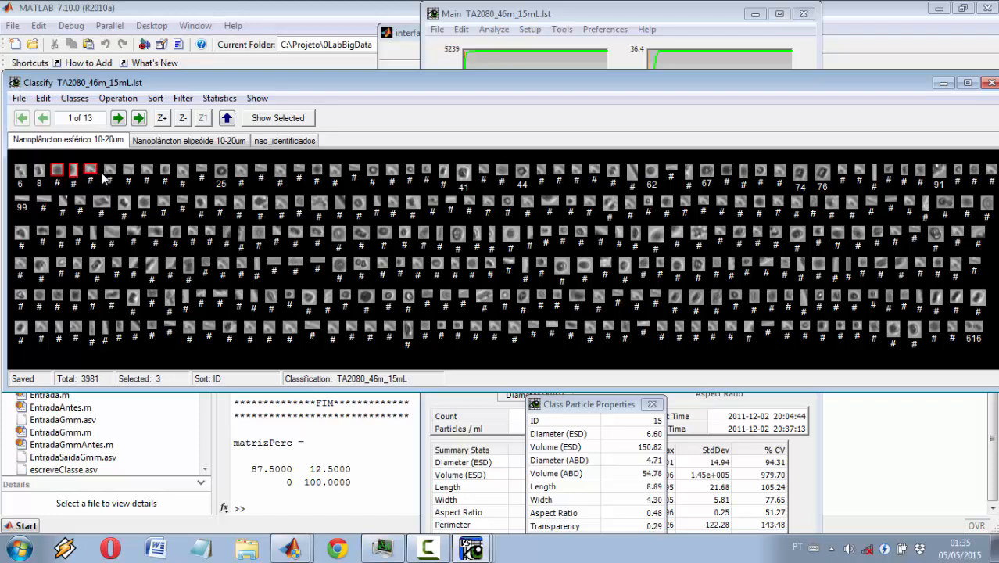
{"action": "left_click", "coordinate": [108, 170]}
{"action": "left_click", "coordinate": [128, 170]}
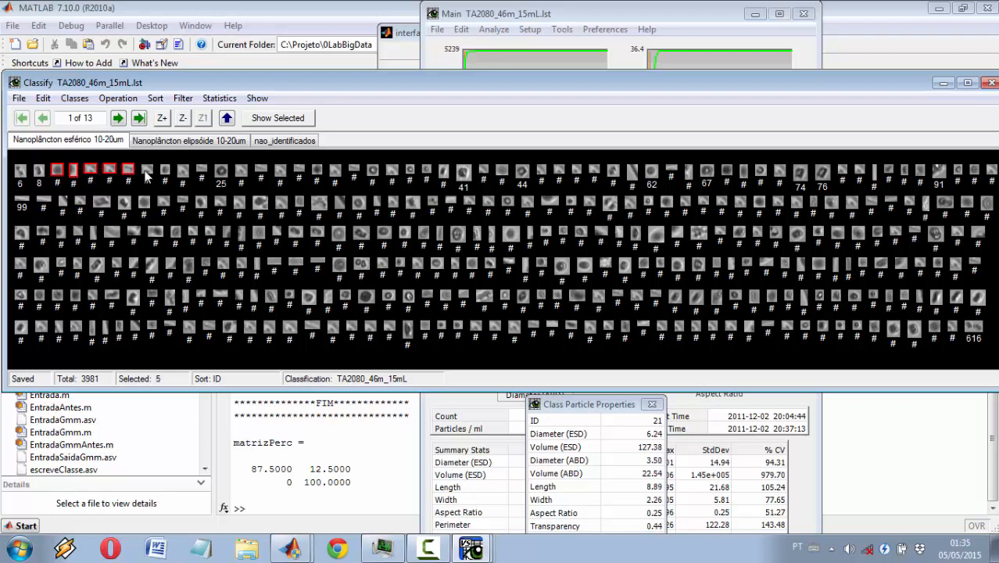
{"action": "left_click", "coordinate": [164, 170]}
{"action": "left_click", "coordinate": [201, 171]}
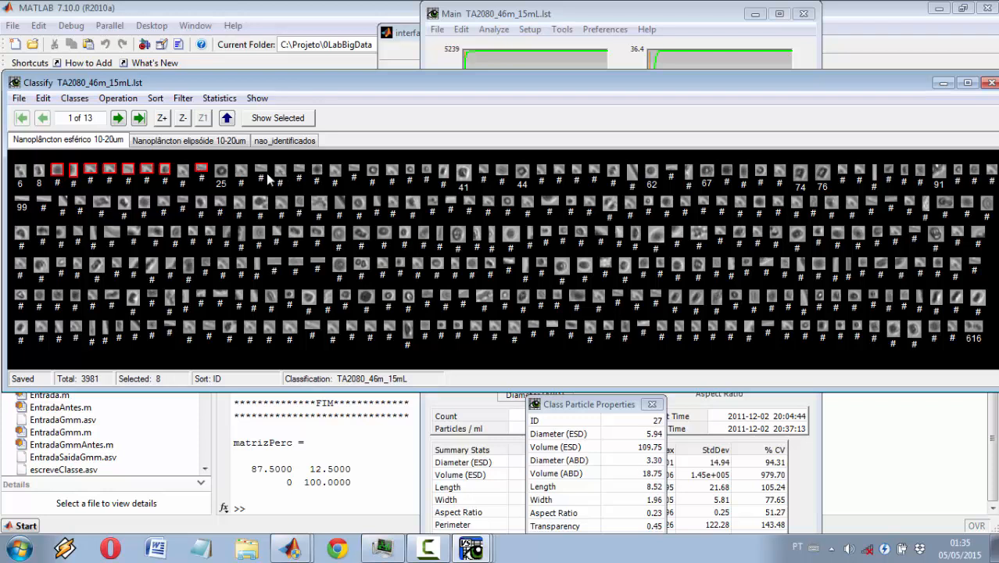
{"action": "left_click", "coordinate": [299, 171]}
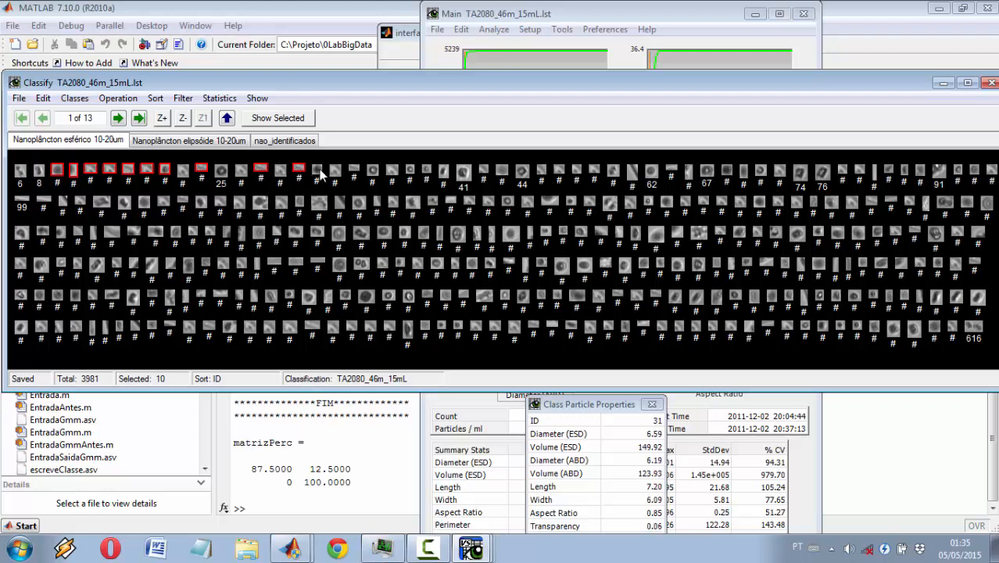
{"action": "left_click", "coordinate": [353, 170]}
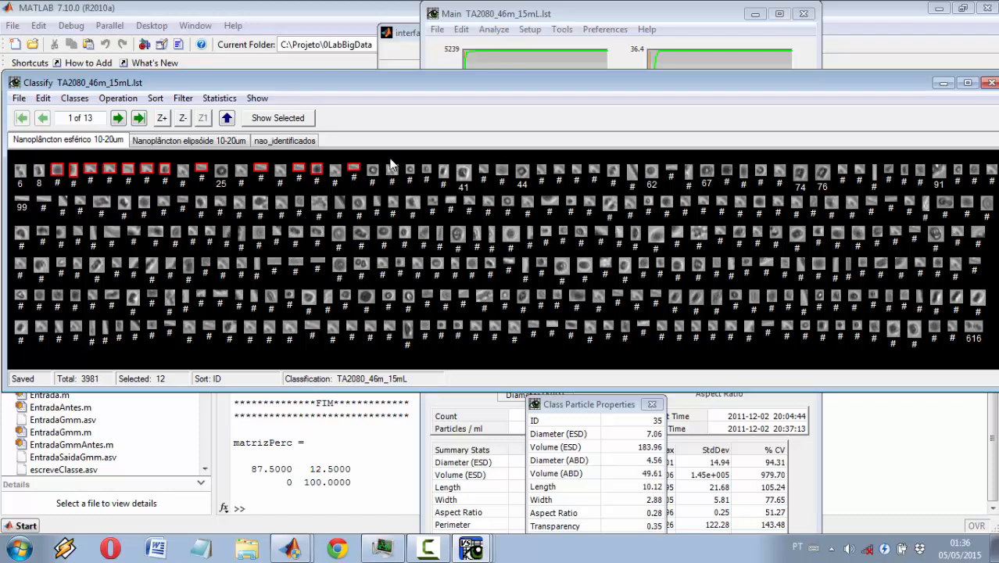
{"action": "left_click", "coordinate": [410, 172]}
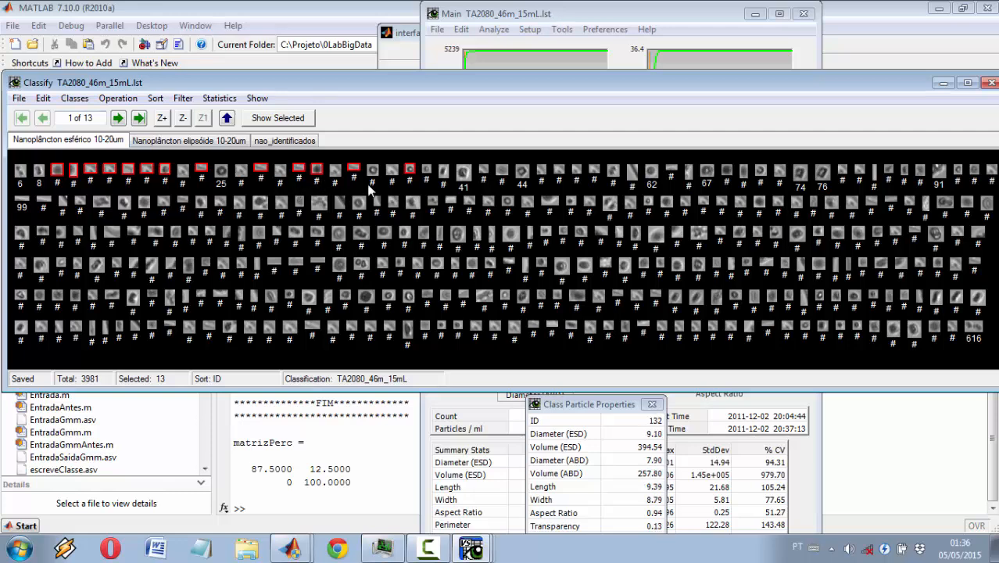
Step: Add a new particle class named "Nanoplâncton NI menor 10um" without filters
{"action": "left_click", "coordinate": [74, 98]}
{"action": "left_click", "coordinate": [159, 111]}
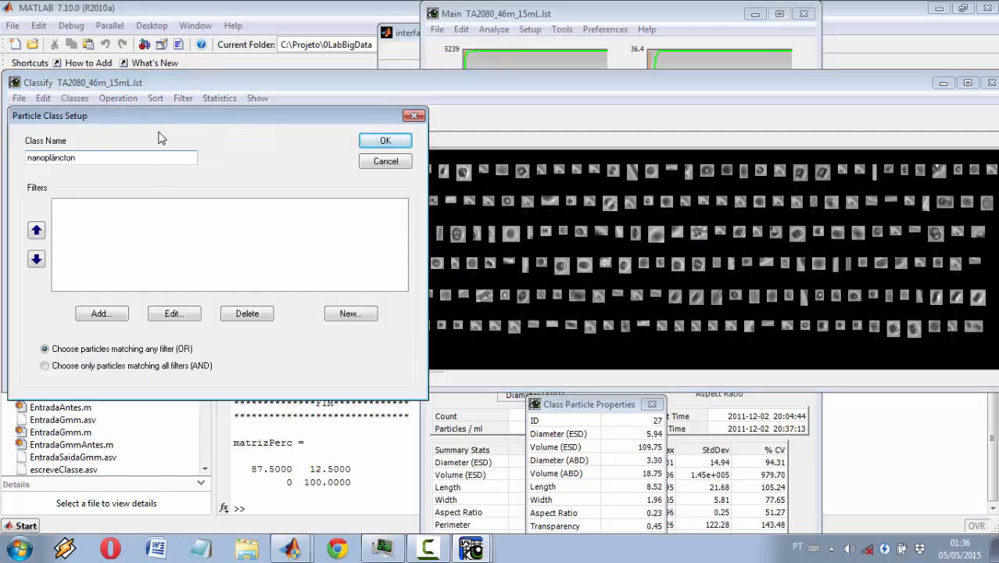
{"action": "key", "text": "Delete"}
{"action": "type", "text": "N"}
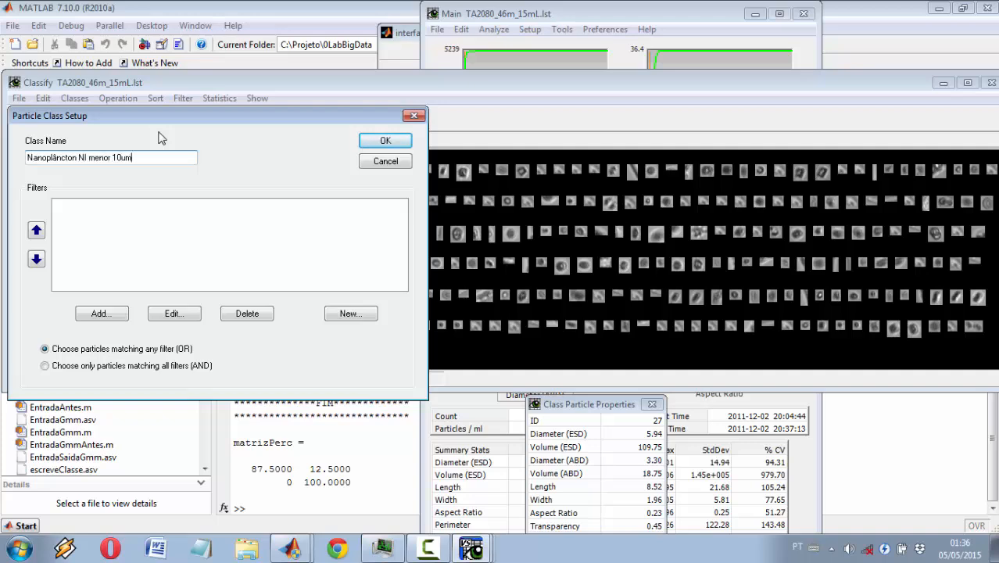
{"action": "left_click", "coordinate": [385, 140]}
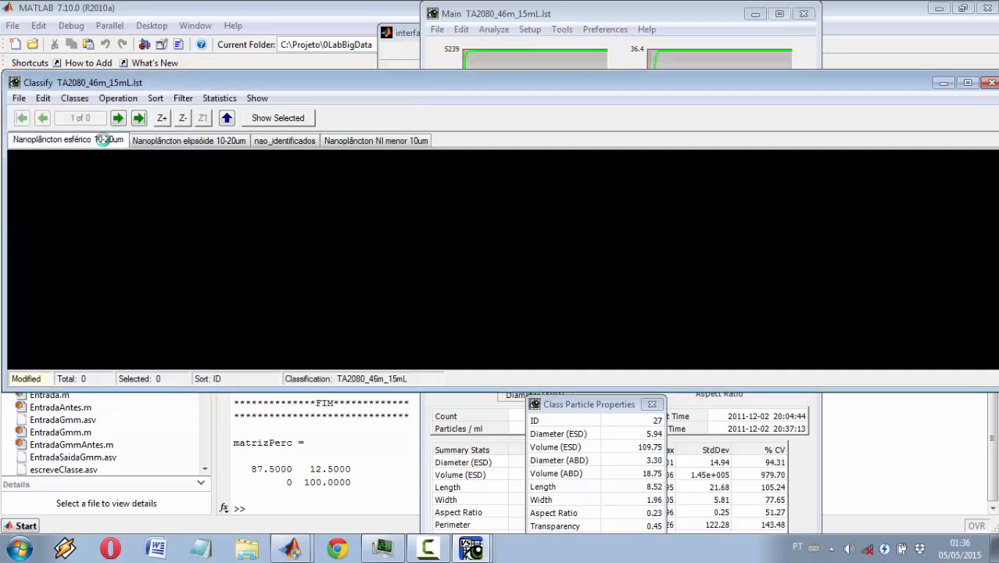
Step: Move the selected spherical-class particles to the class "Nanoplâncton NI menor 10um" and check the contents of the other classes
{"action": "right_click", "coordinate": [149, 168]}
{"action": "mouse_move", "coordinate": [223, 221]}
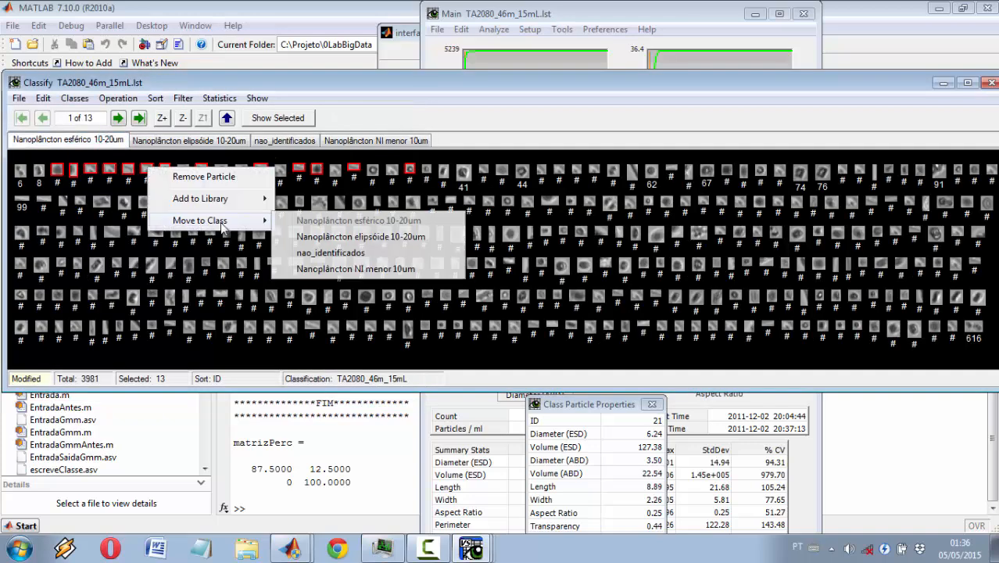
{"action": "left_click", "coordinate": [355, 269]}
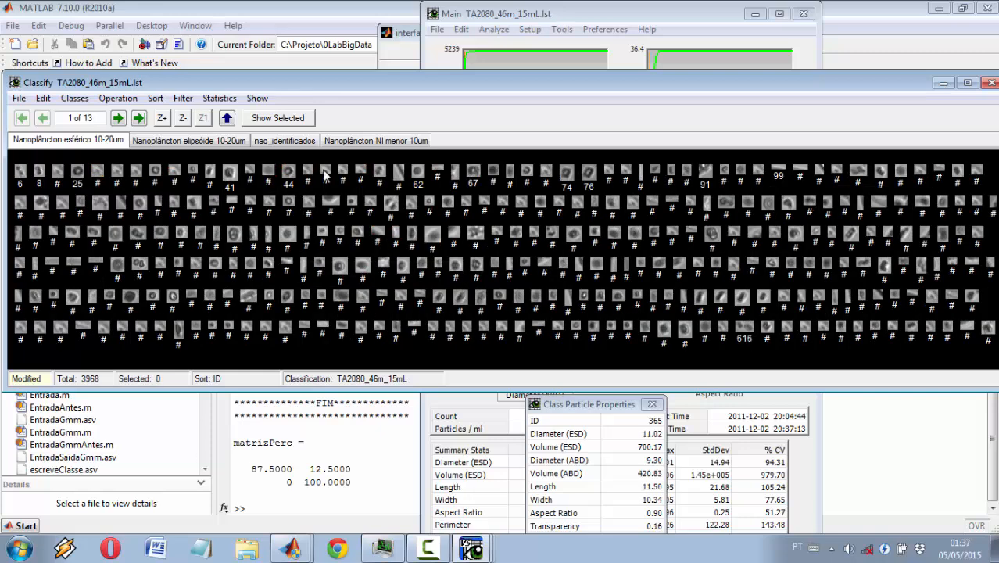
{"action": "left_click", "coordinate": [375, 141]}
{"action": "left_click", "coordinate": [284, 140]}
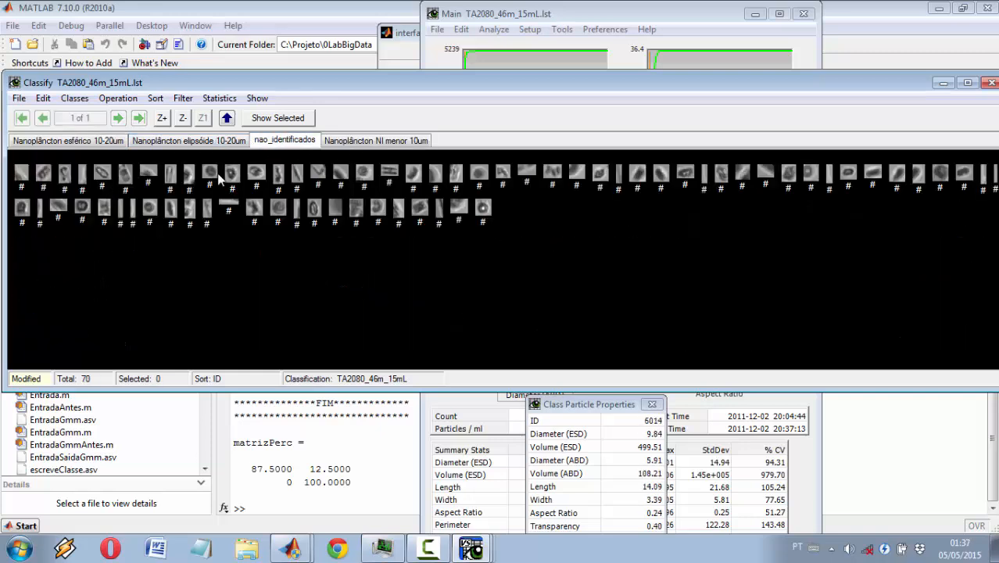
{"action": "left_click", "coordinate": [213, 141]}
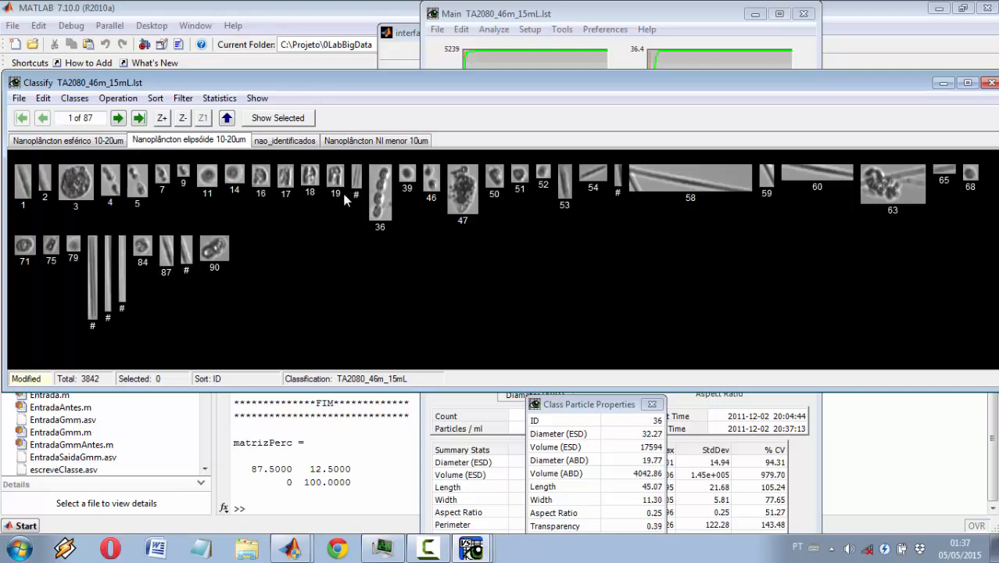
{"action": "left_click", "coordinate": [82, 141]}
Step: Save and close the corrected classification, and reclassify the data from the MATLAB interface window
{"action": "left_click", "coordinate": [19, 98]}
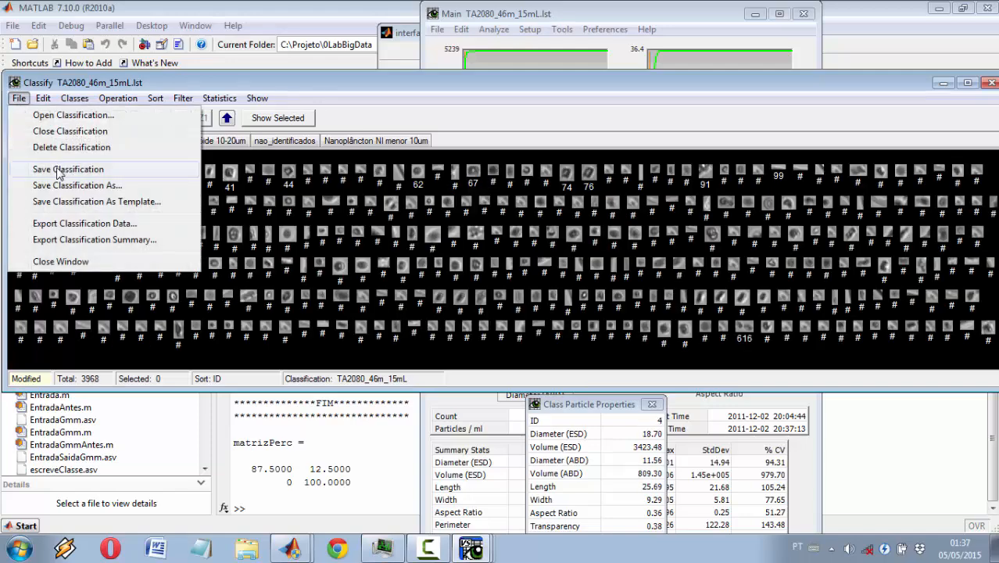
{"action": "left_click", "coordinate": [68, 169]}
{"action": "left_click", "coordinate": [991, 82]}
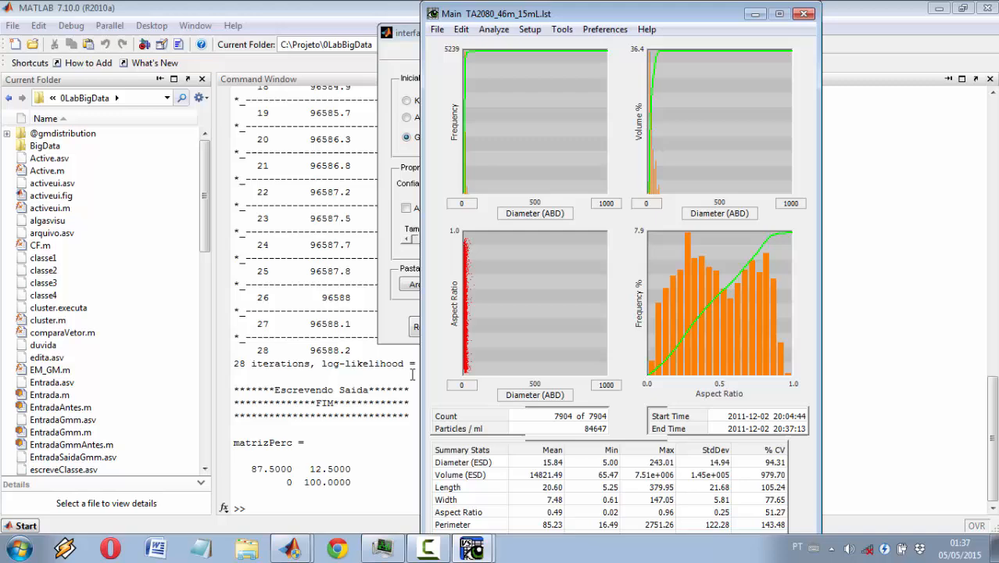
{"action": "left_click", "coordinate": [390, 319]}
{"action": "left_click", "coordinate": [452, 334]}
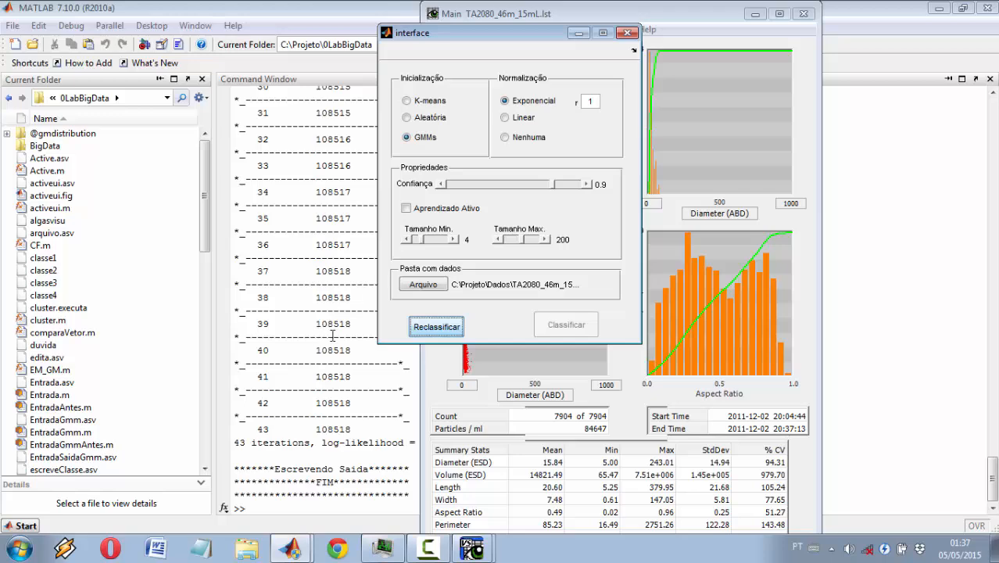
Step: Return to VisualSpreadsheet and reopen the reclassified TA2080_46m_15mL classification to view the updated classes
{"action": "left_click", "coordinate": [545, 20]}
{"action": "left_click", "coordinate": [438, 31]}
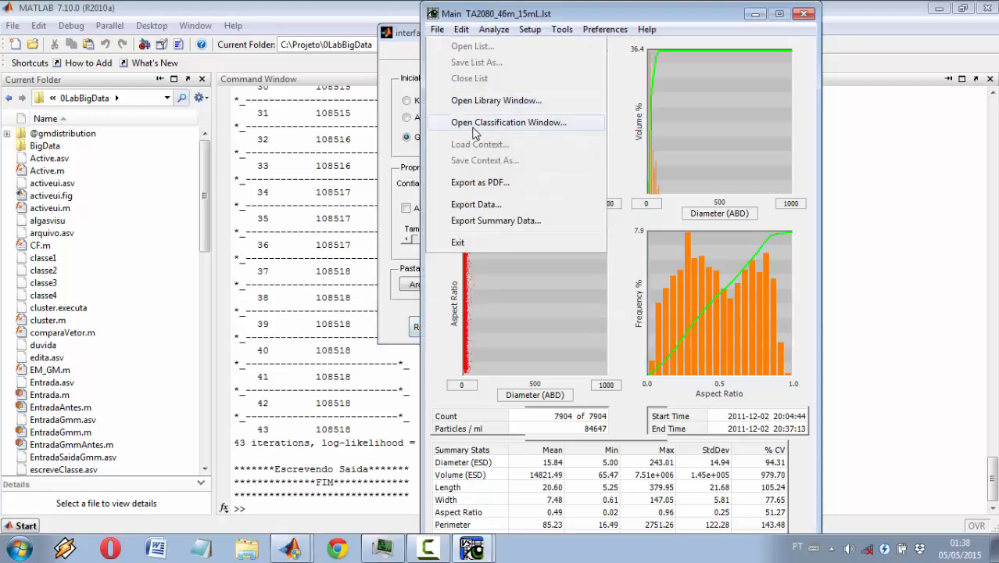
{"action": "left_click", "coordinate": [474, 125]}
{"action": "left_click", "coordinate": [21, 99]}
{"action": "left_click", "coordinate": [46, 115]}
{"action": "left_click", "coordinate": [60, 158]}
{"action": "left_click", "coordinate": [256, 161]}
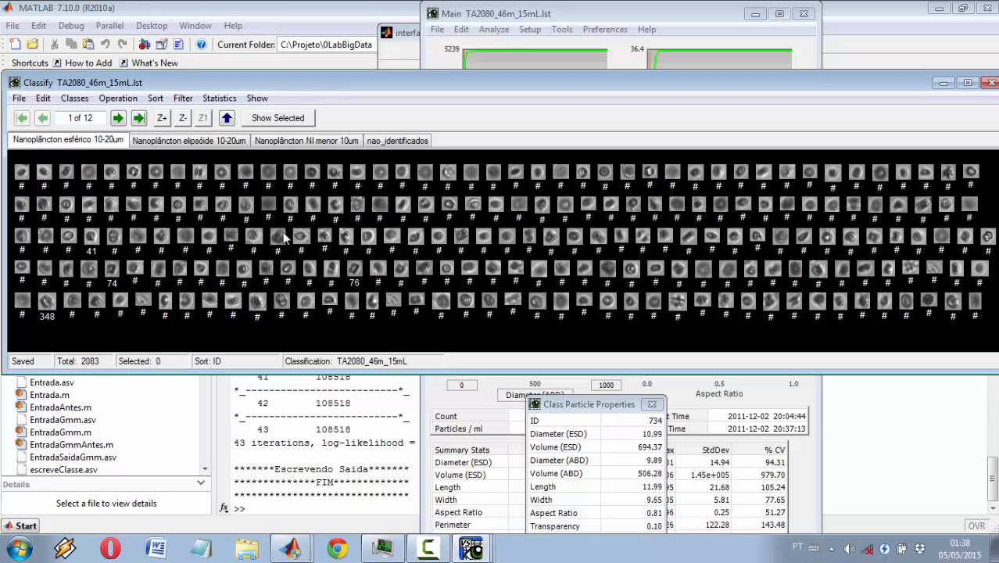
Step: In "Nanoplâncton elipsóide 10-20um", select all particles on the first page except 46, 50, 90, 95 and the small round one just before 120
{"action": "left_click", "coordinate": [201, 141]}
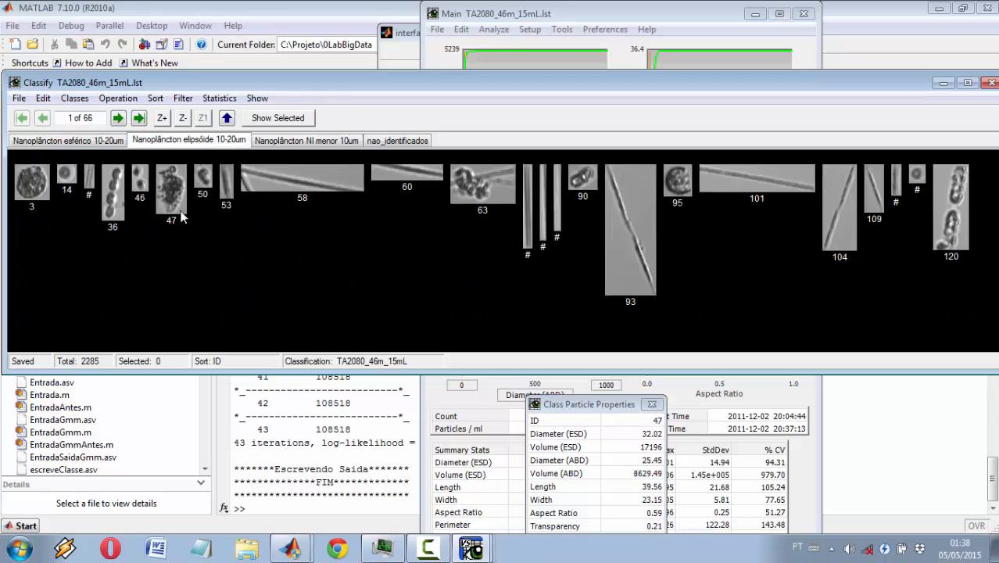
{"action": "left_click", "coordinate": [34, 187]}
{"action": "left_click", "coordinate": [66, 175], "text": "ctrl"}
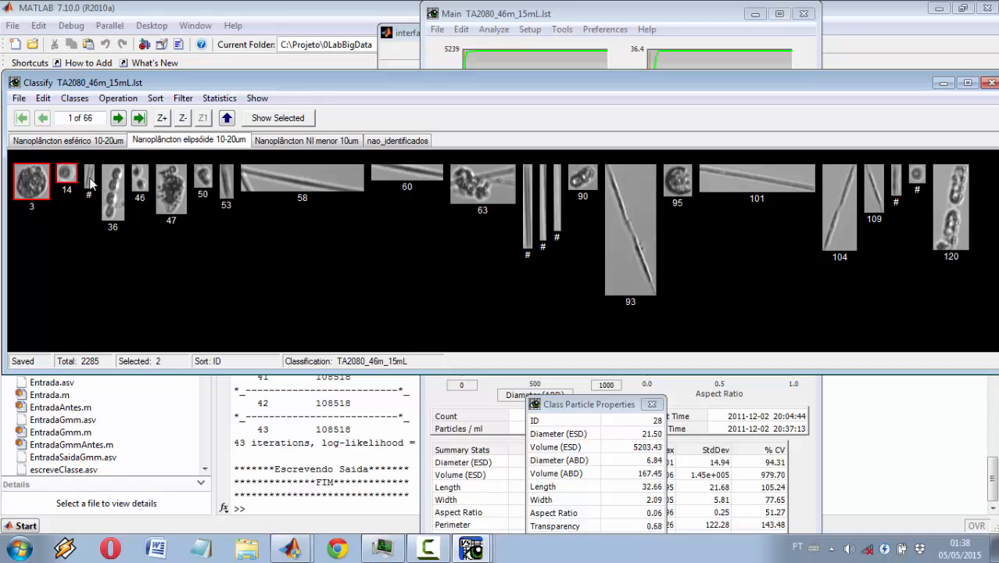
{"action": "left_click", "coordinate": [89, 178], "text": "ctrl"}
{"action": "left_click", "coordinate": [109, 182], "text": "ctrl"}
{"action": "left_click", "coordinate": [171, 185], "text": "ctrl"}
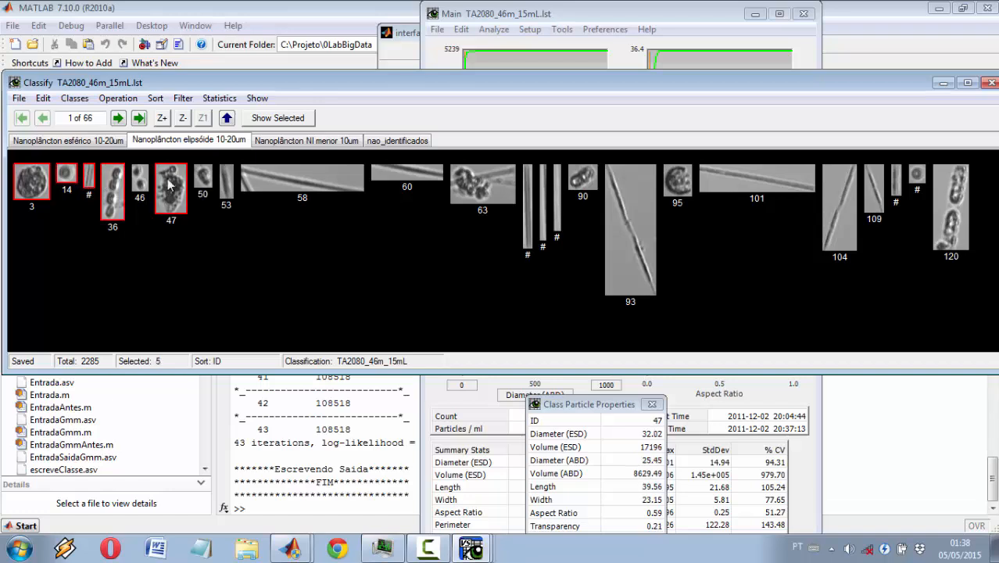
{"action": "left_click", "coordinate": [226, 181], "text": "ctrl"}
{"action": "left_click", "coordinate": [288, 186], "text": "ctrl"}
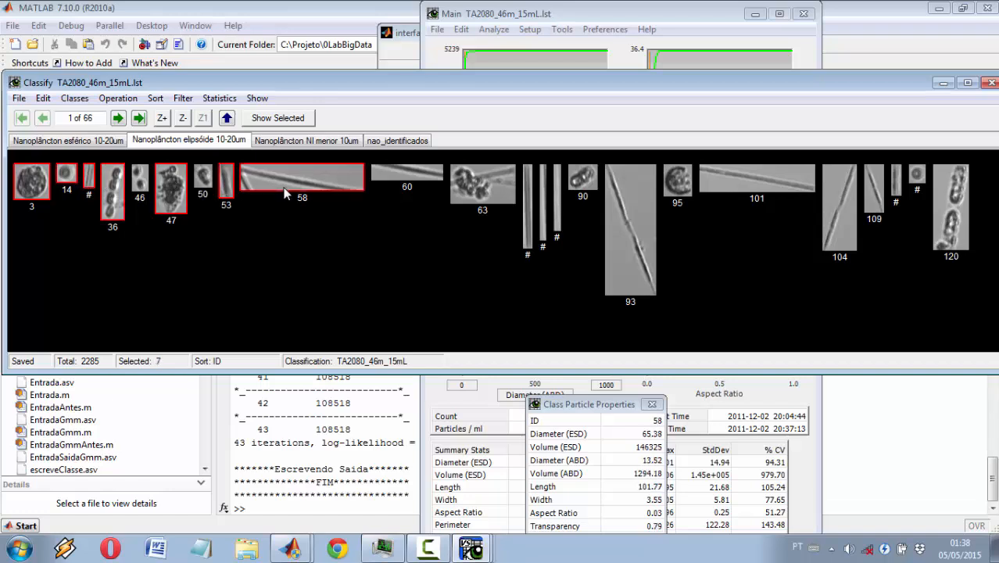
{"action": "left_click", "coordinate": [406, 172], "text": "ctrl"}
{"action": "left_click", "coordinate": [482, 185], "text": "ctrl"}
{"action": "left_click", "coordinate": [630, 226], "text": "ctrl"}
Step: Add a new particle class named "Pseudo-nitschia" without filters
{"action": "left_click", "coordinate": [75, 98]}
{"action": "left_click", "coordinate": [81, 115]}
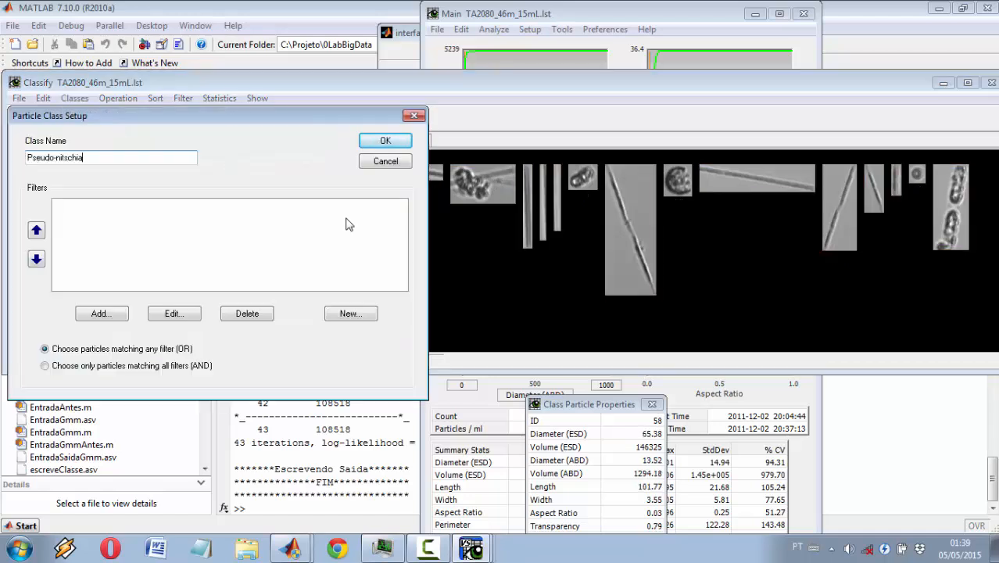
{"action": "type", "text": "Pseudo-nitschia"}
{"action": "left_click", "coordinate": [383, 140]}
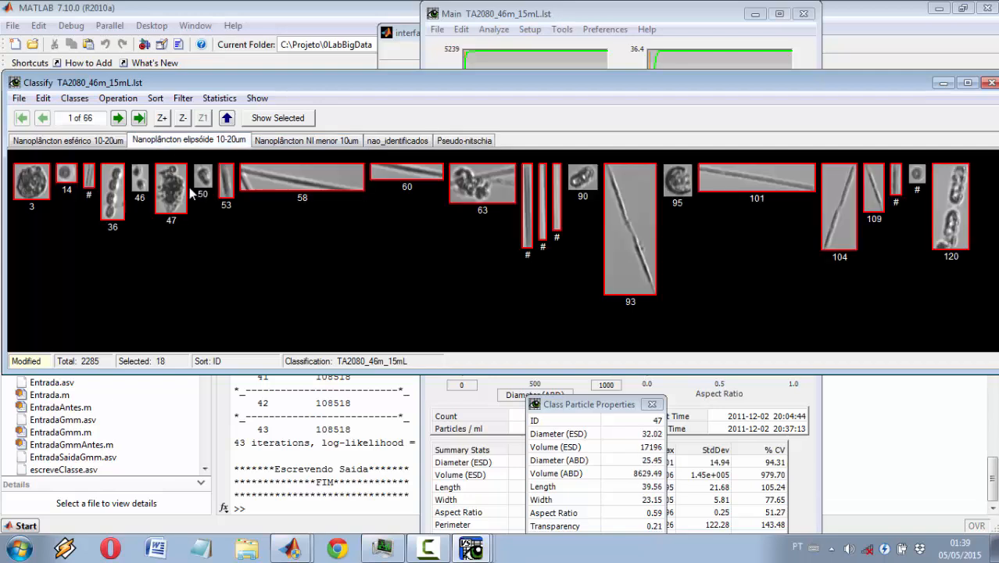
Step: Move the selected ellipsoid-class particles to the class "Pseudo-nitschia" and display that class
{"action": "right_click", "coordinate": [178, 181]}
{"action": "mouse_move", "coordinate": [219, 233]}
{"action": "left_click", "coordinate": [373, 297]}
{"action": "left_click", "coordinate": [465, 140]}
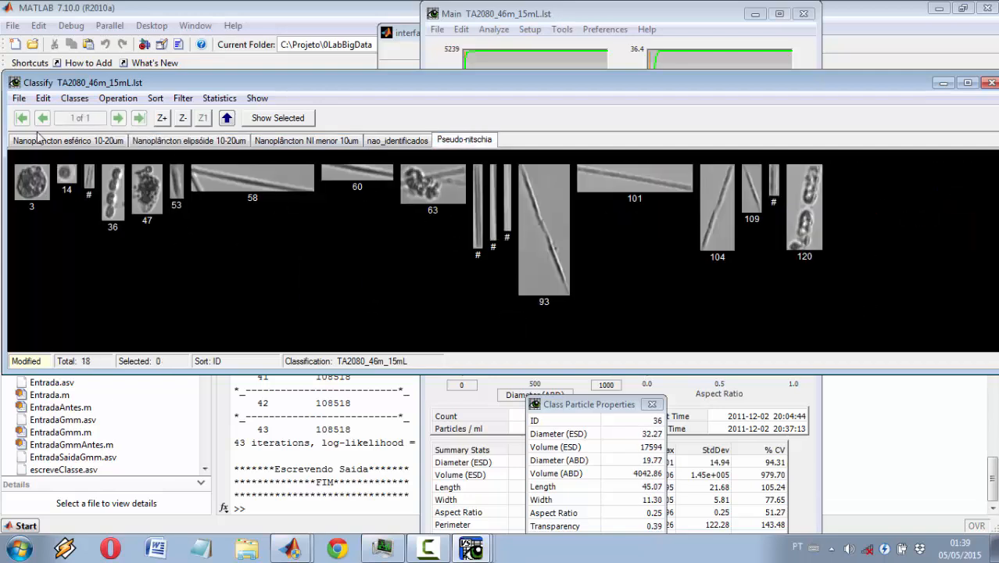
Step: Save the modified TA2080_46m_15mL classification and close the Classify window
{"action": "left_click", "coordinate": [19, 97]}
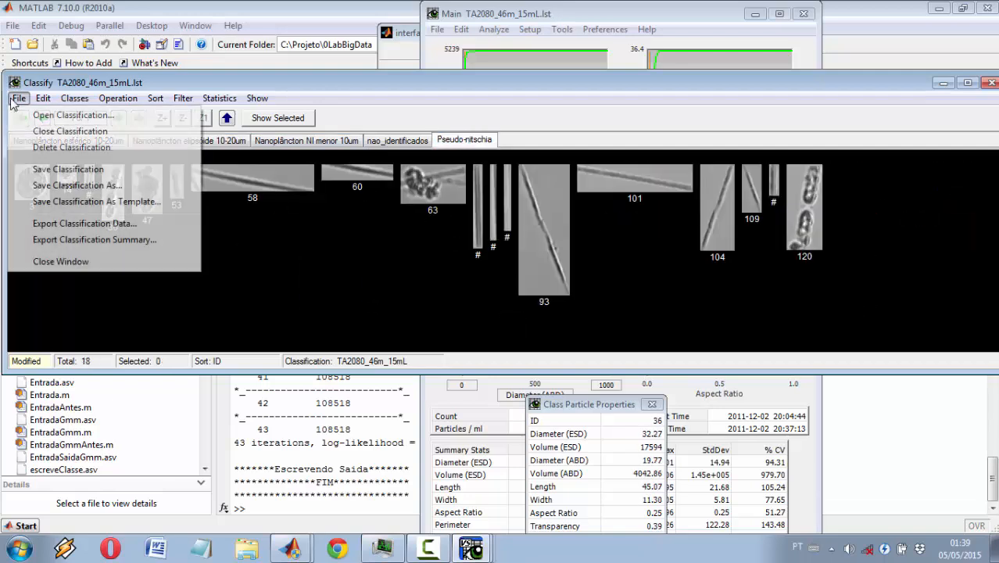
{"action": "left_click", "coordinate": [69, 169]}
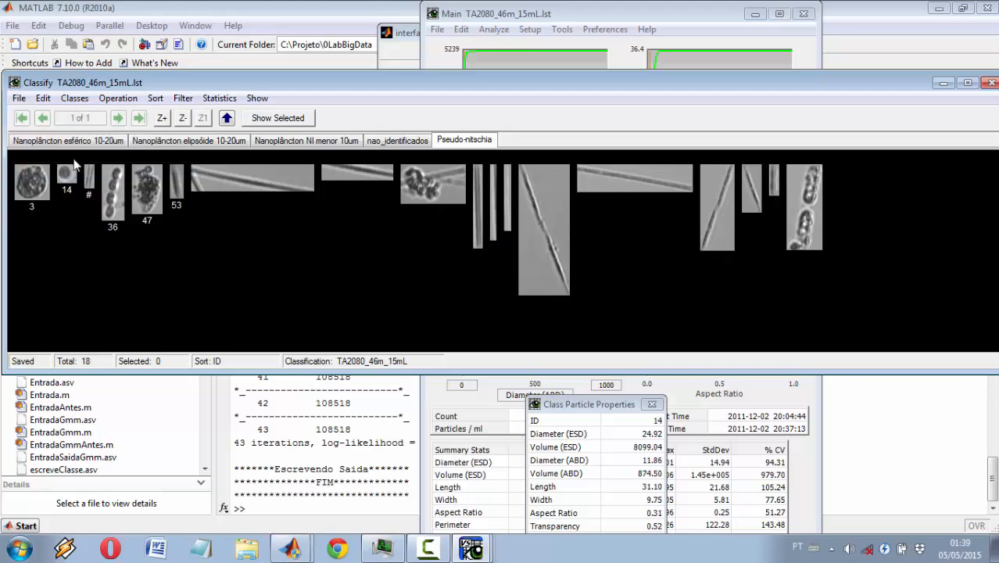
{"action": "left_click", "coordinate": [991, 82]}
Step: In the MATLAB interface window, enable active learning (Aprendizado Ativo) and reclassify the data
{"action": "left_click", "coordinate": [406, 47]}
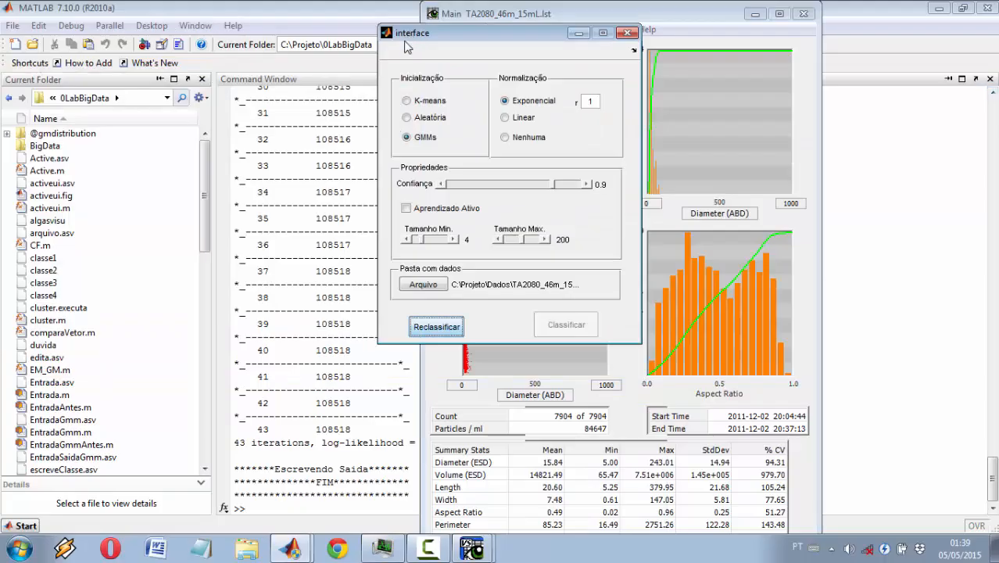
{"action": "left_click", "coordinate": [434, 215]}
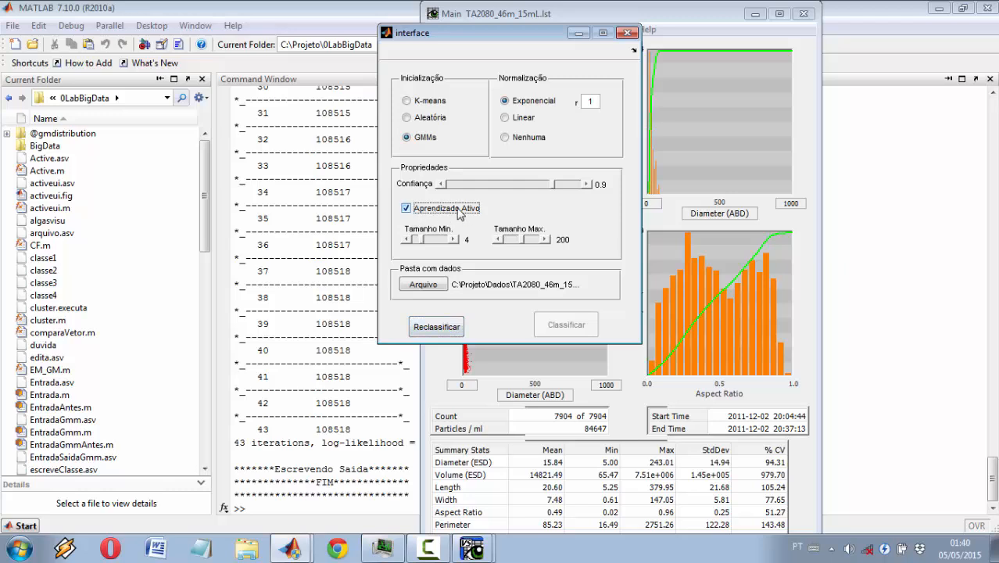
{"action": "left_click", "coordinate": [452, 327]}
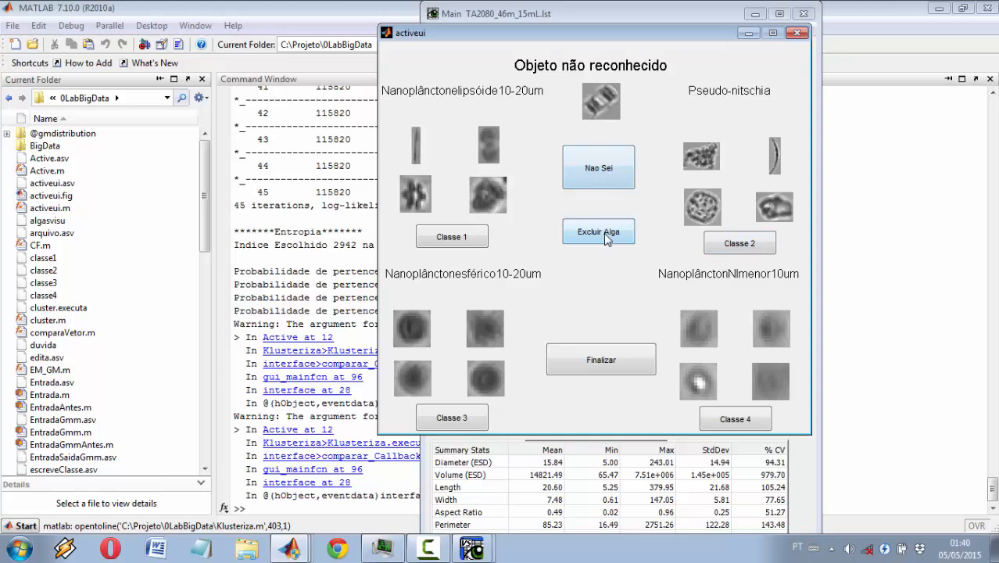
Step: Mark the first two unrecognized objects as unknown (Nao Sei), assign the third to Nanoplâncton esférico 10-20um, and finish the active learning
{"action": "left_click", "coordinate": [601, 185]}
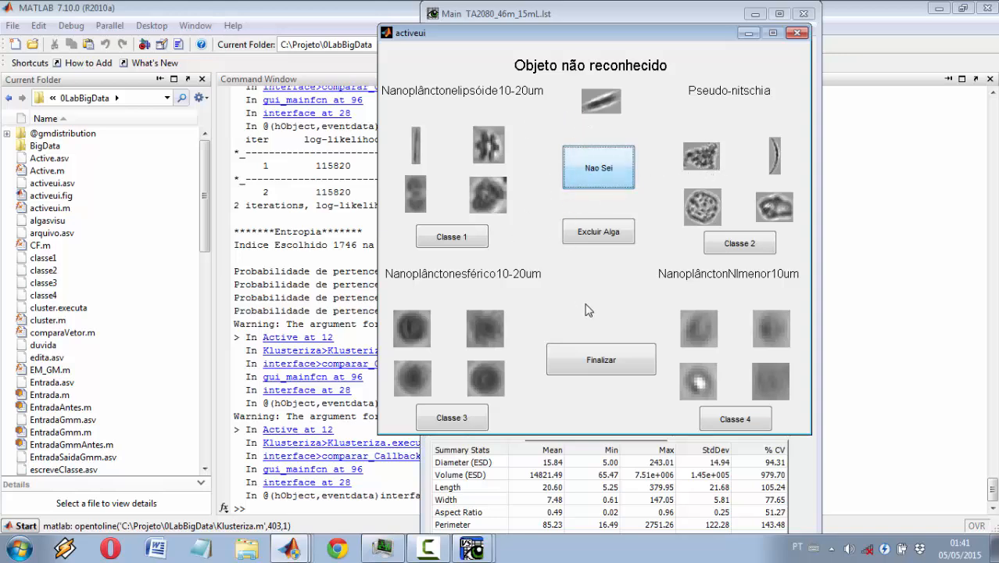
{"action": "left_click", "coordinate": [588, 178]}
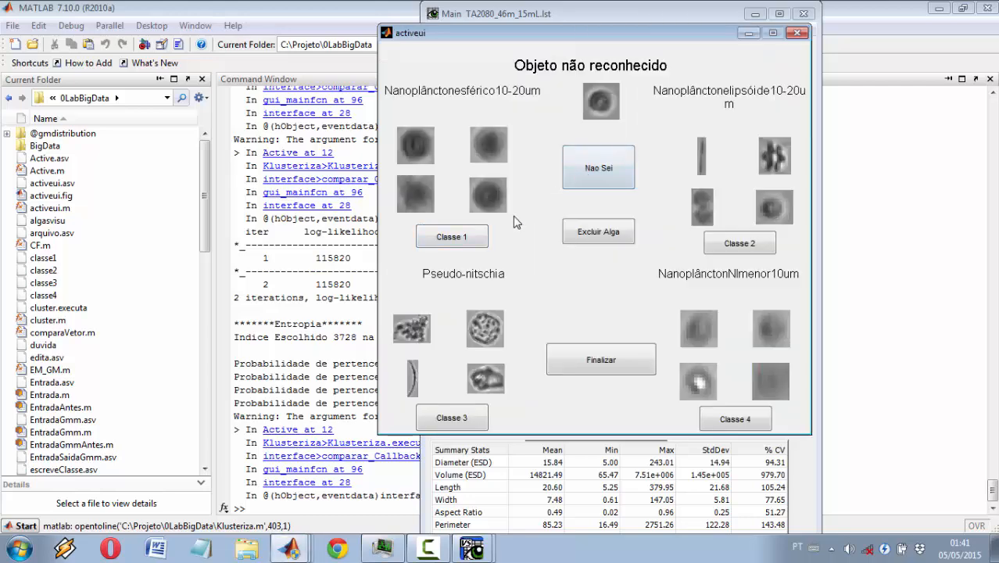
{"action": "left_click", "coordinate": [480, 239]}
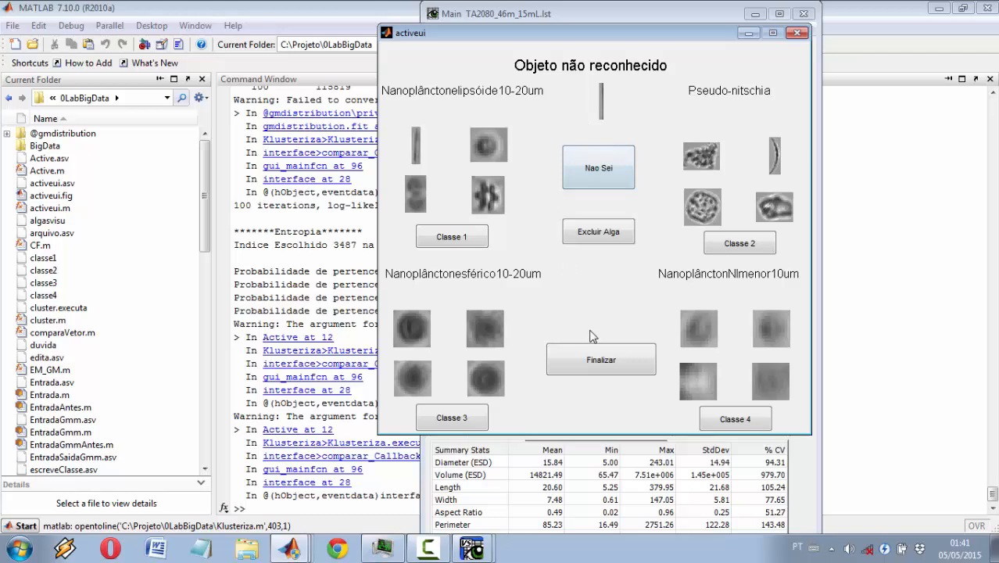
{"action": "left_click", "coordinate": [606, 370]}
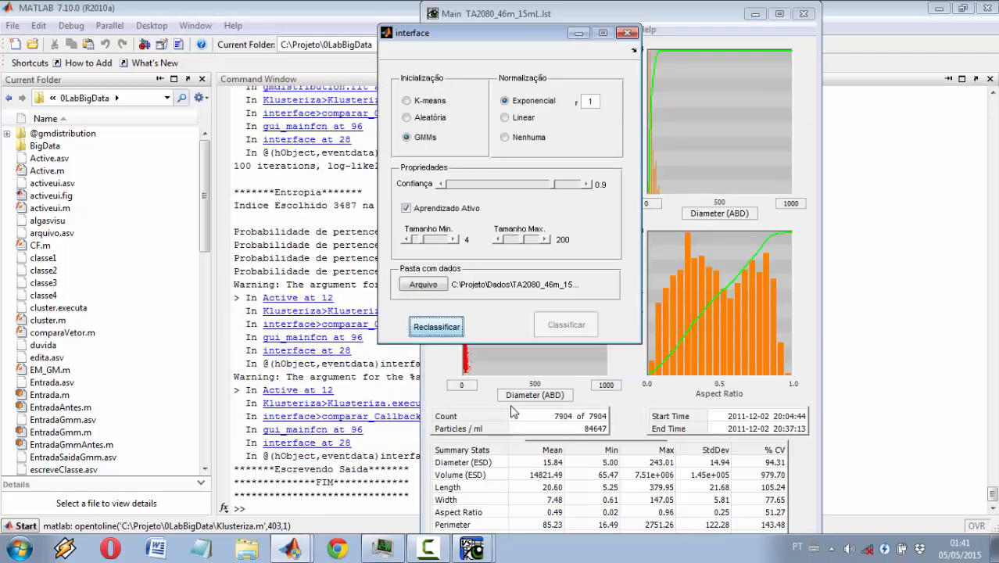
Step: Return to VisualSpreadsheet, open the reclassified TA2080_46m_15mL classification and check the ellipsoid, NI menor 10um, Pseudo-nitschia and nao_identificados classes
{"action": "mouse_move", "coordinate": [486, 547]}
{"action": "left_click", "coordinate": [485, 494]}
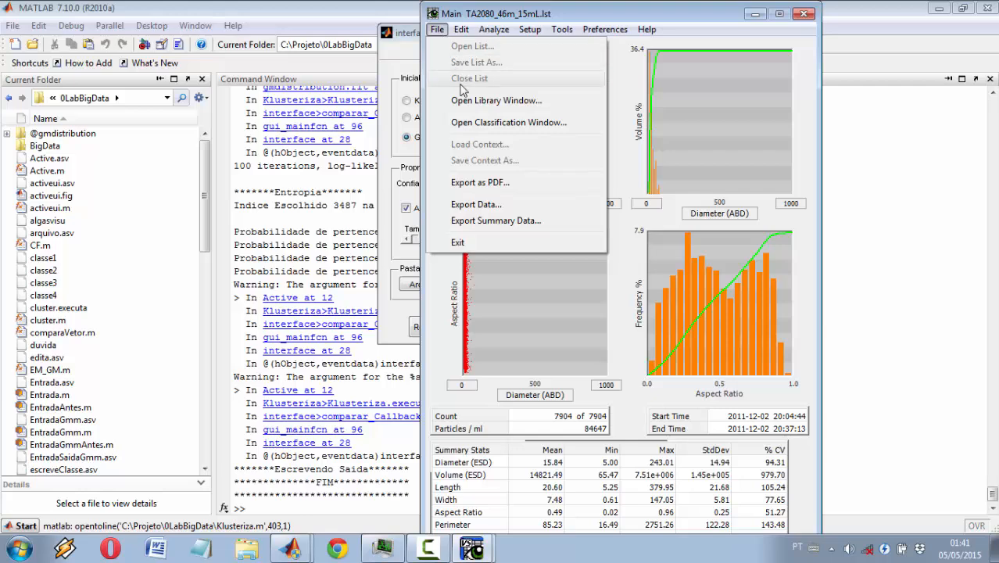
{"action": "left_click", "coordinate": [511, 122]}
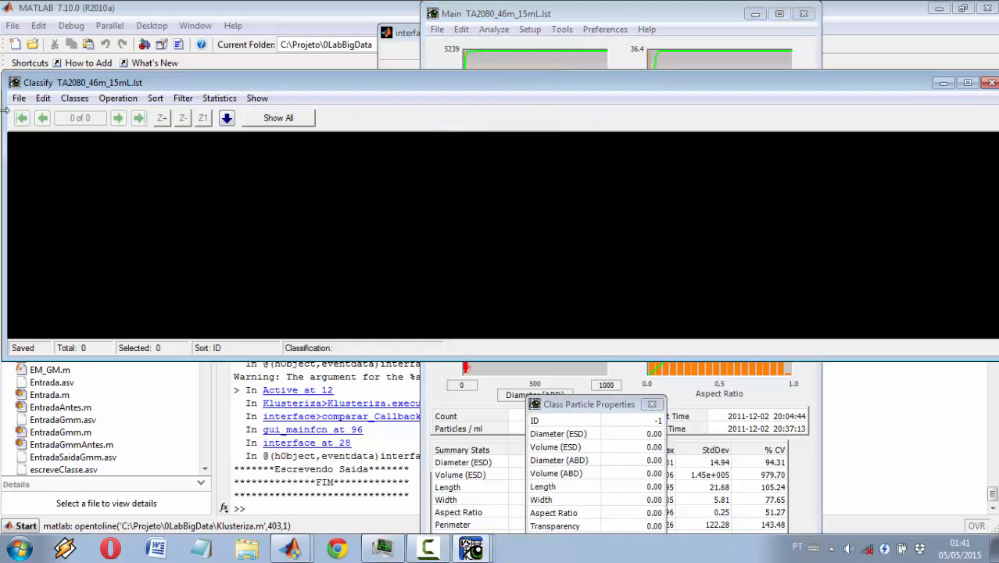
{"action": "left_click", "coordinate": [18, 99]}
{"action": "left_click", "coordinate": [28, 118]}
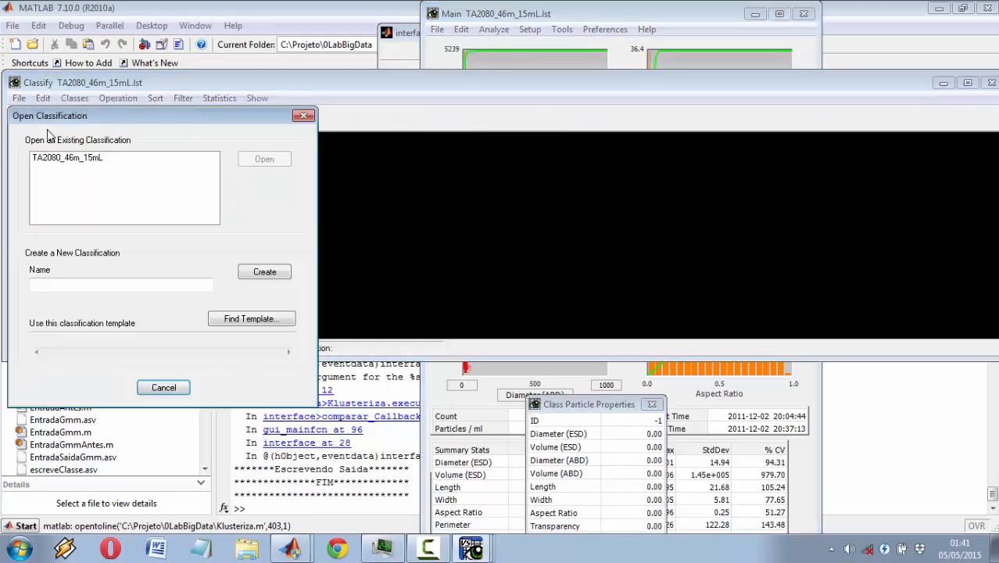
{"action": "left_click", "coordinate": [62, 160]}
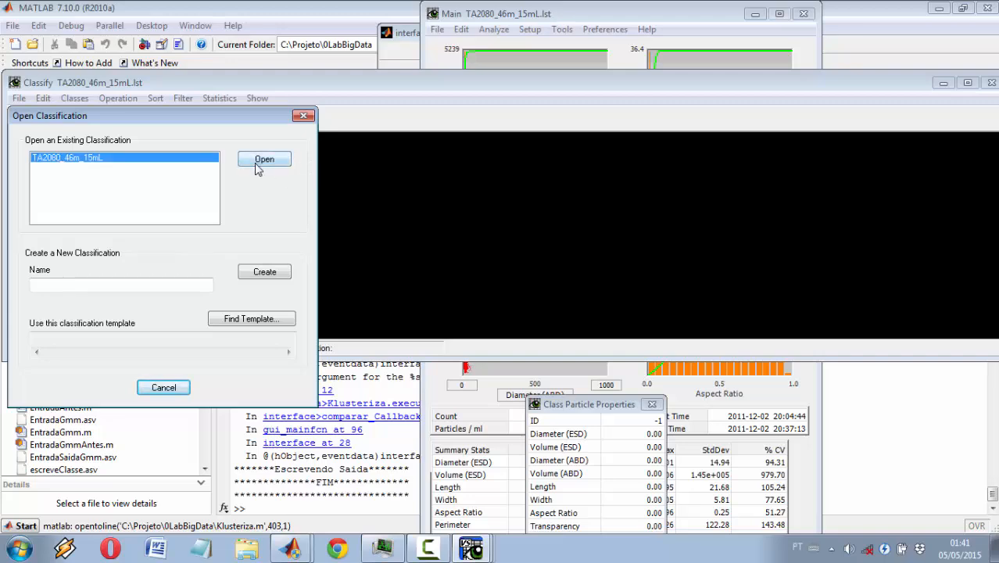
{"action": "left_click", "coordinate": [263, 160]}
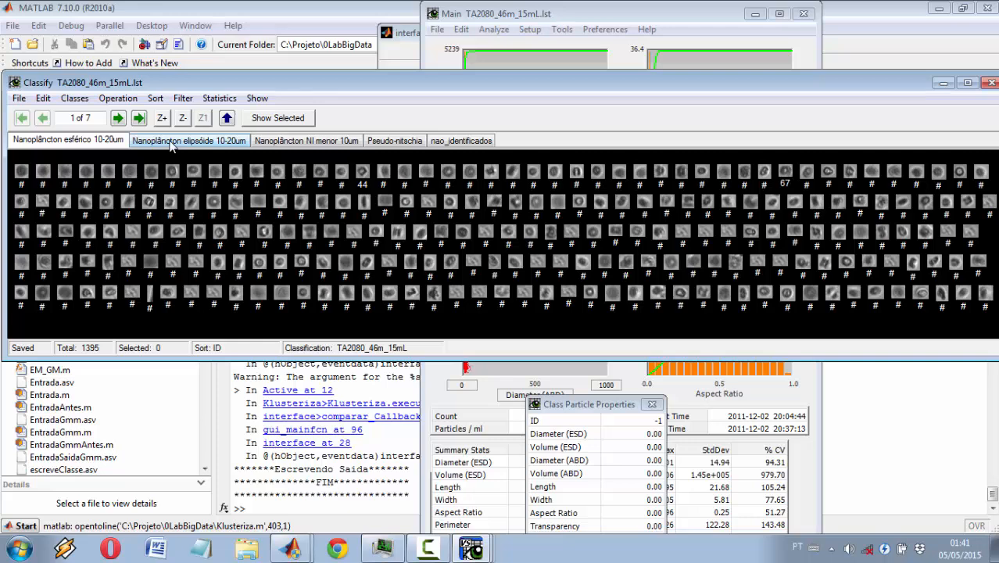
{"action": "left_click", "coordinate": [170, 142]}
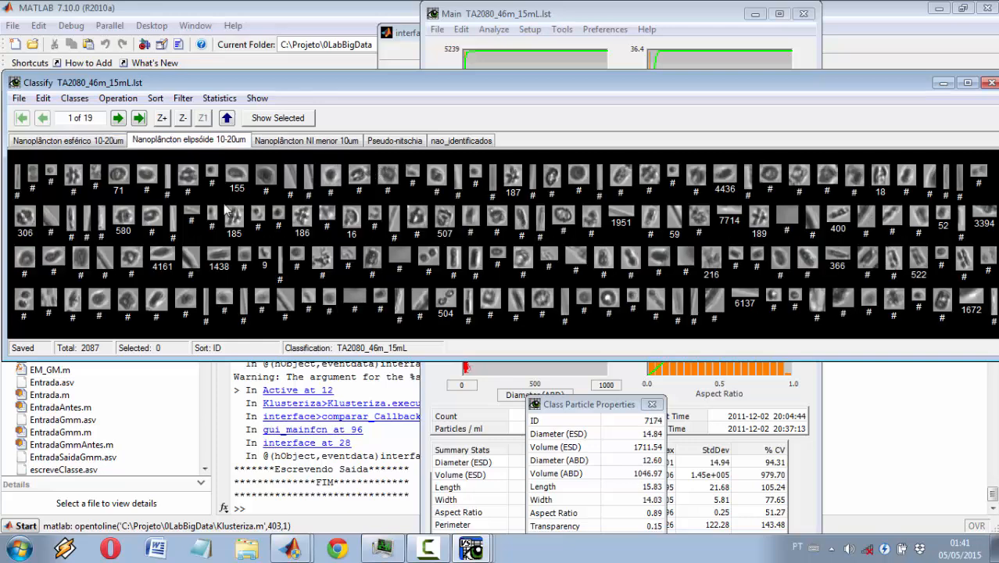
{"action": "left_click", "coordinate": [319, 140]}
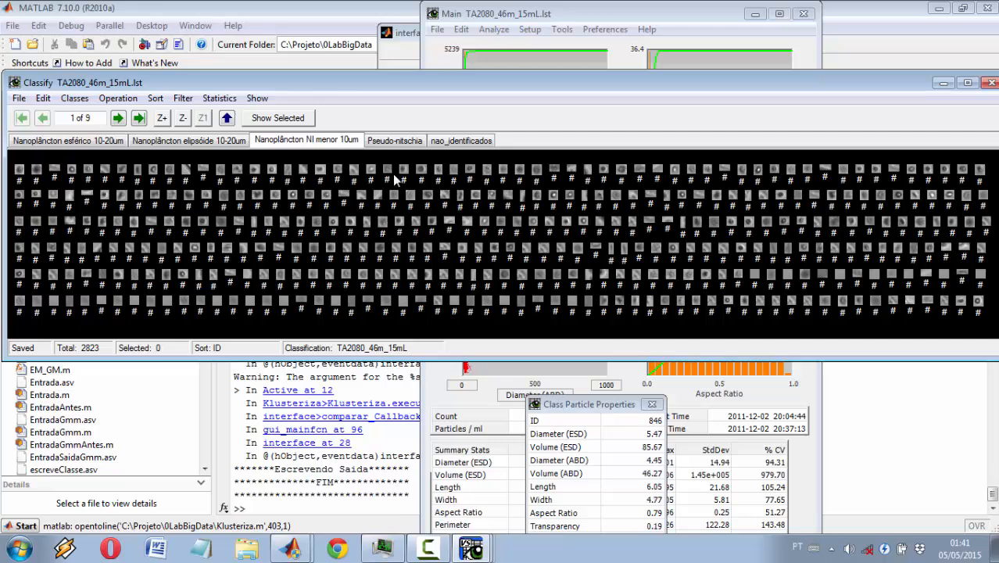
{"action": "left_click", "coordinate": [387, 141]}
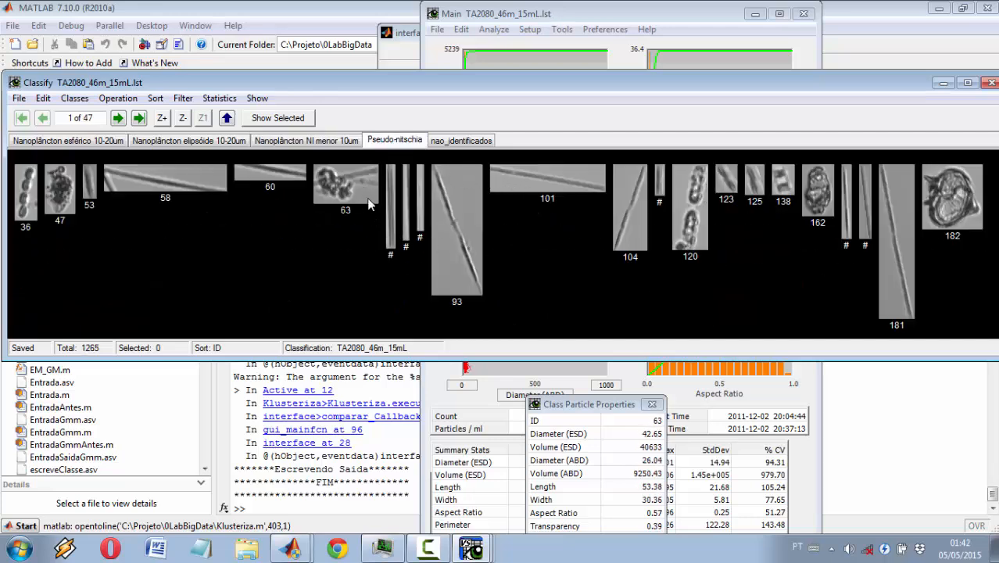
{"action": "left_click", "coordinate": [461, 141]}
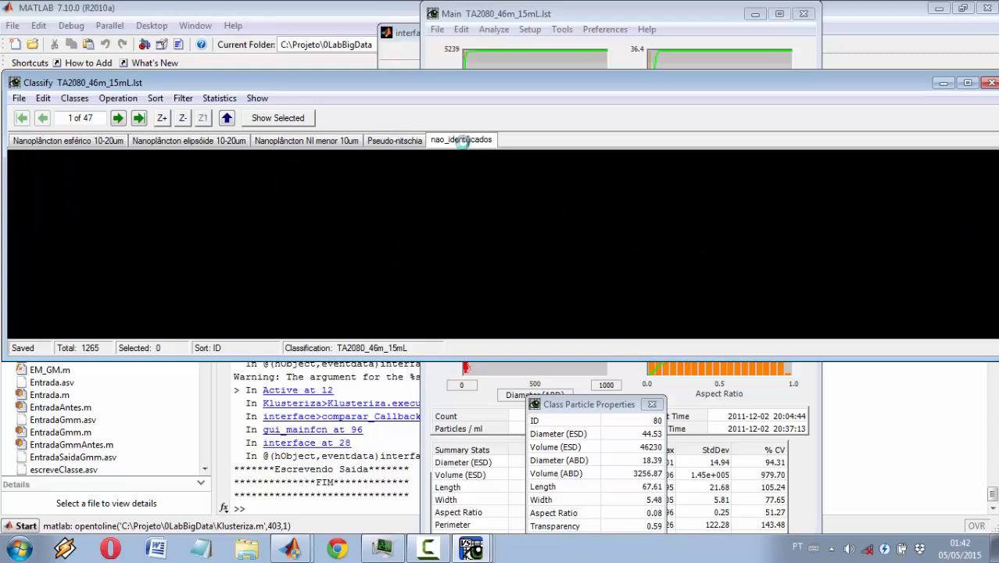